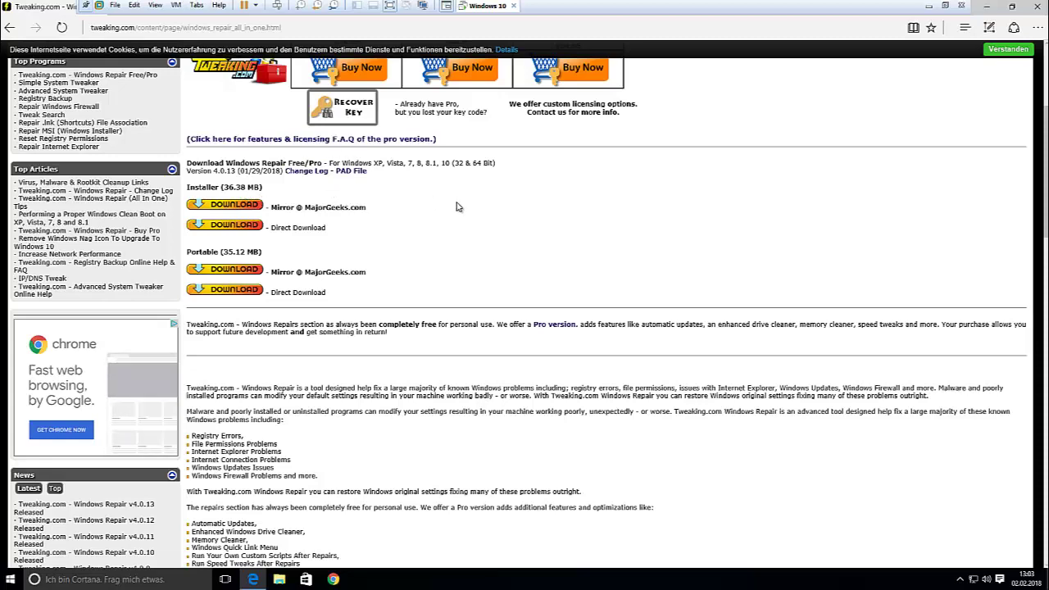
# - Download the portable edition of Tweaking.com Windows Repair Free/Pro using its direct download link
pyautogui.scroll(1, 459, 209)
pyautogui.scroll(-1, 468, 227)
pyautogui.scroll(2, 468, 227)
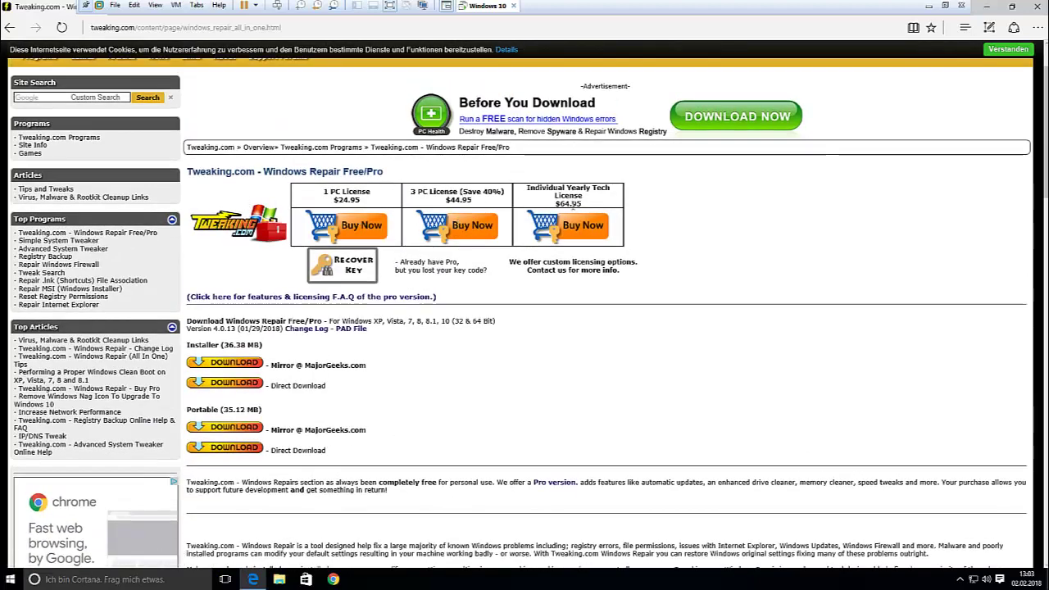
pyautogui.scroll(-2, 386, 233)
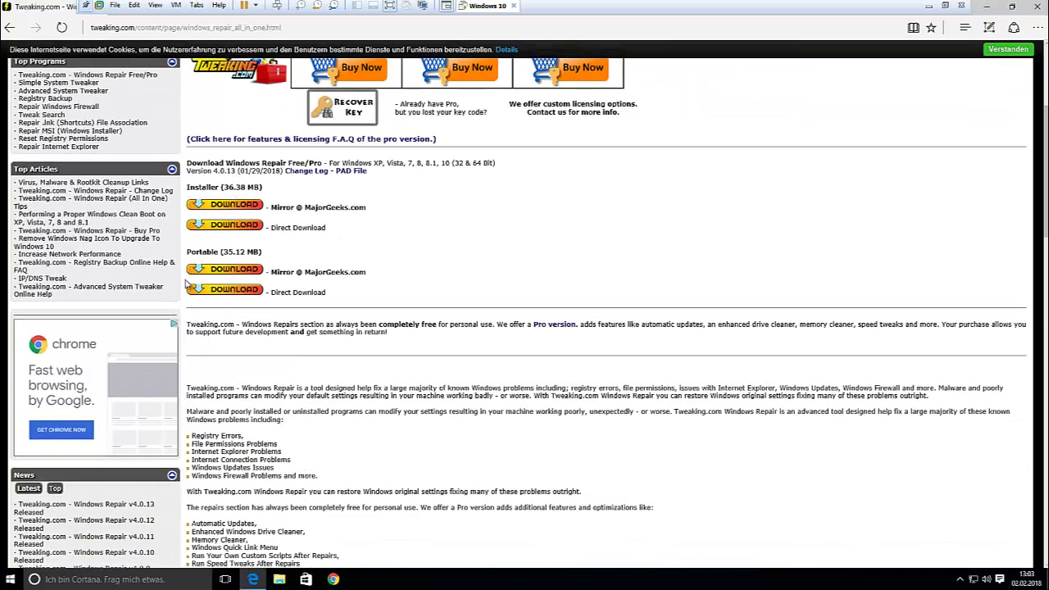
pyautogui.tripleClick(259, 251)
pyautogui.click(360, 260)
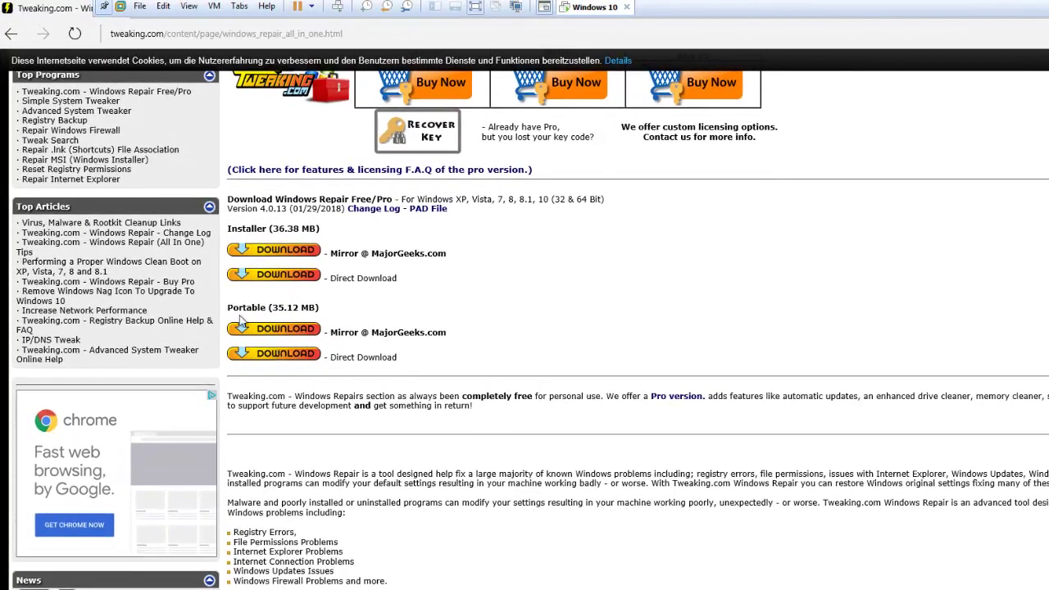
pyautogui.click(283, 359)
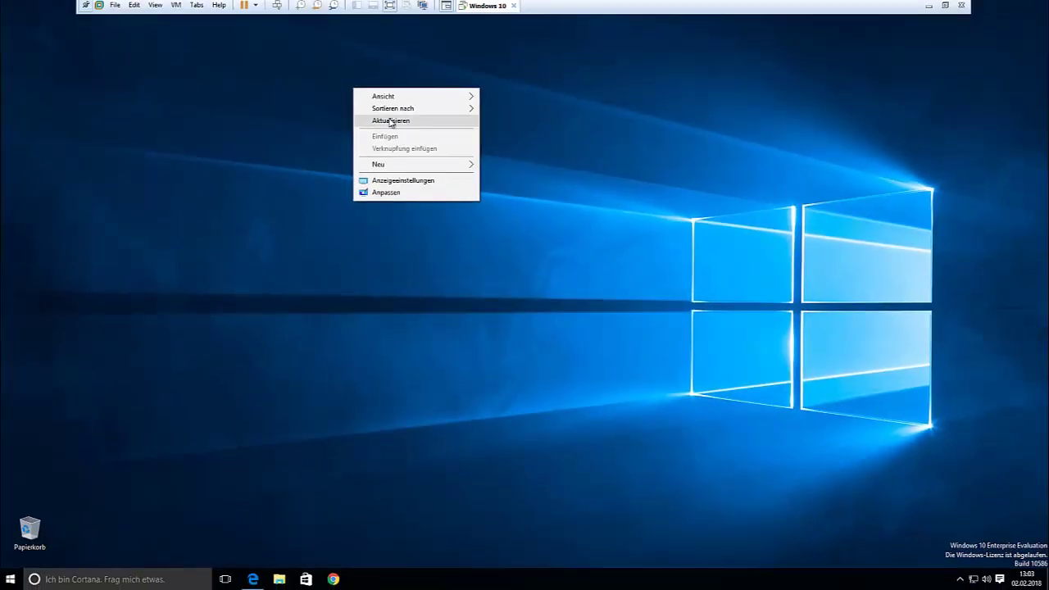
# - Refresh the desktop, switch back to Edge and open the downloaded Windows Repair ZIP archive
pyautogui.click(379, 117)
pyautogui.click(253, 579)
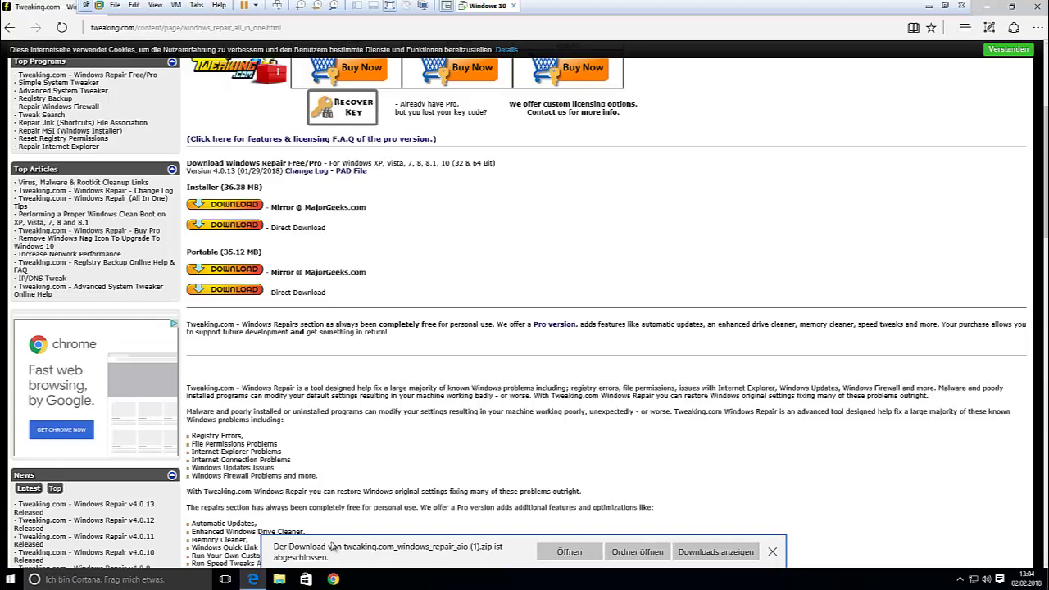
pyautogui.click(566, 552)
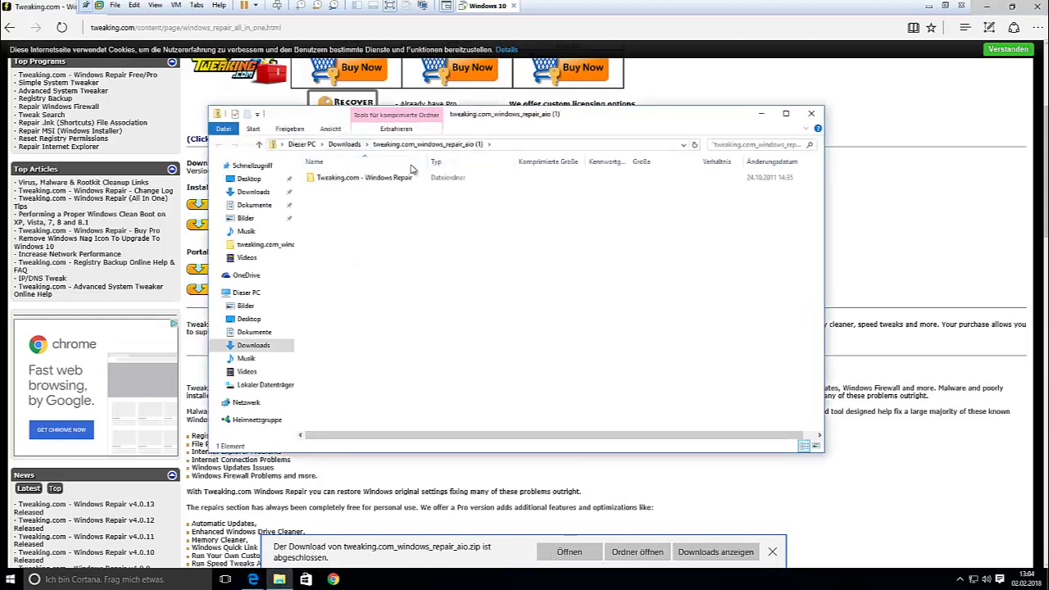
# - Copy the Tweaking.com - Windows Repair folder from the archive to the desktop, clear the open windows and expand the copy details
pyautogui.click(333, 182)
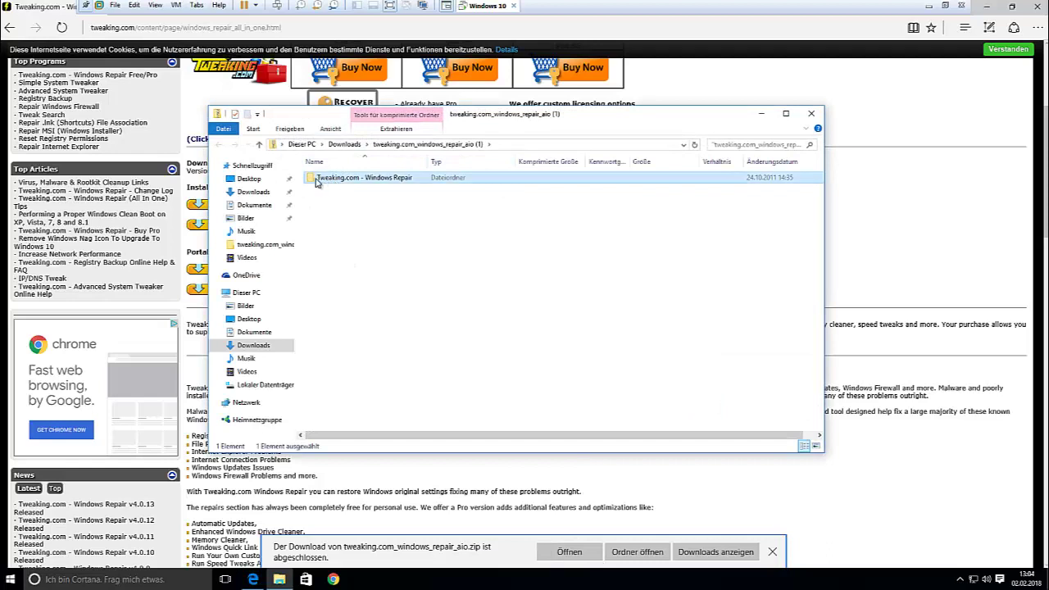
pyautogui.click(333, 210)
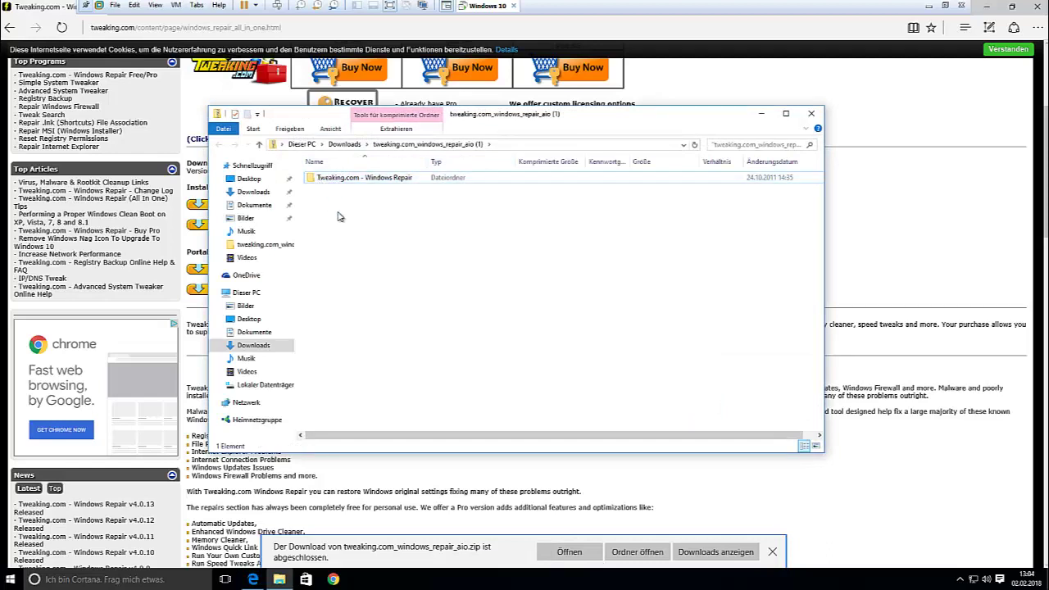
pyautogui.moveTo(317, 181); pyautogui.dragTo(260, 180)
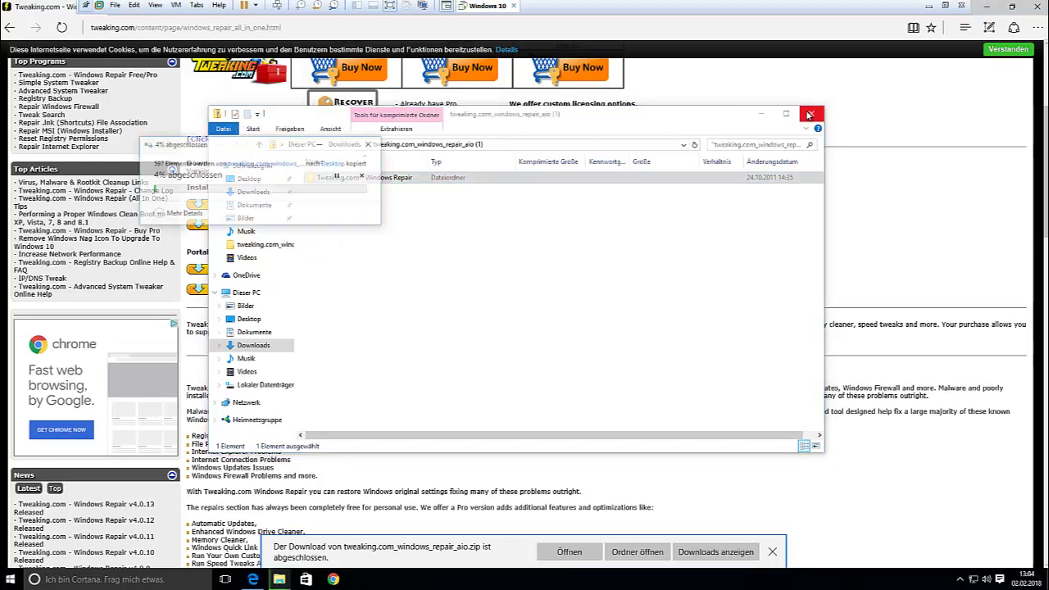
pyautogui.click(809, 115)
pyautogui.click(983, 6)
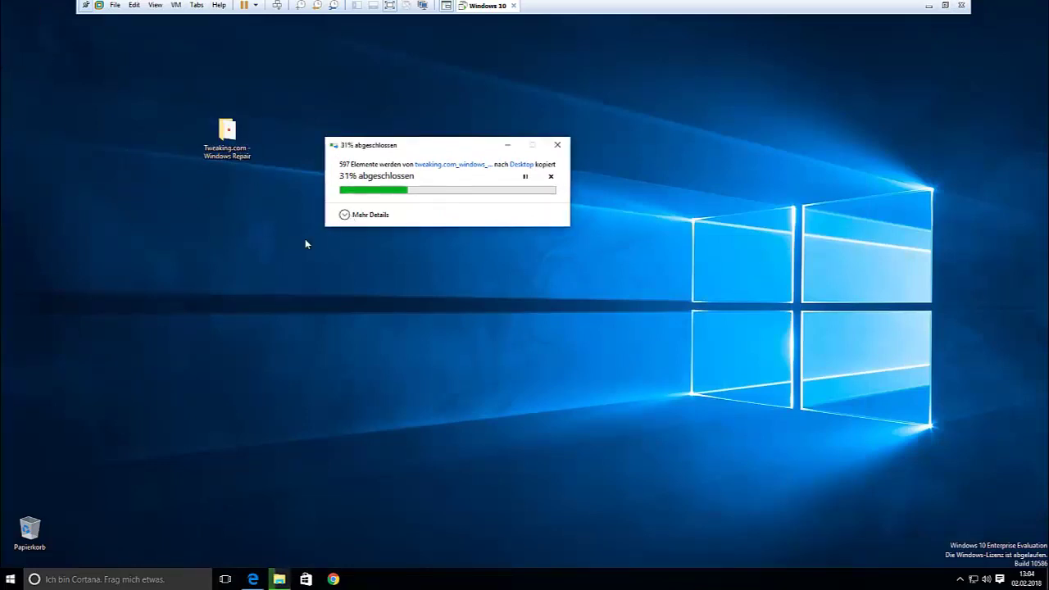
pyautogui.click(364, 214)
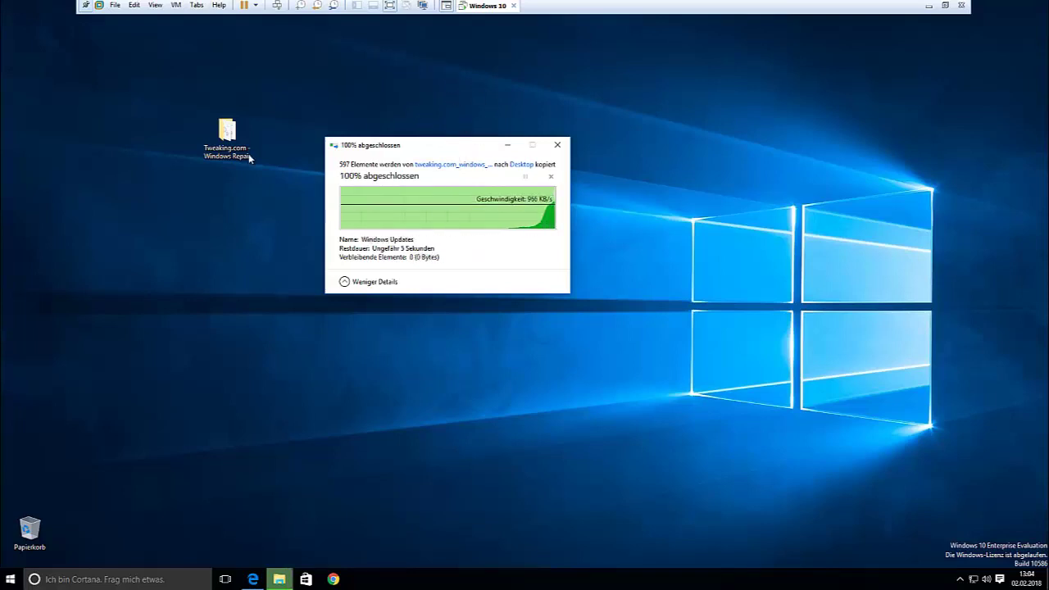
# - Check the contents of the extracted Tweaking.com - Windows Repair folder on the desktop and close it
pyautogui.doubleClick(227, 135)
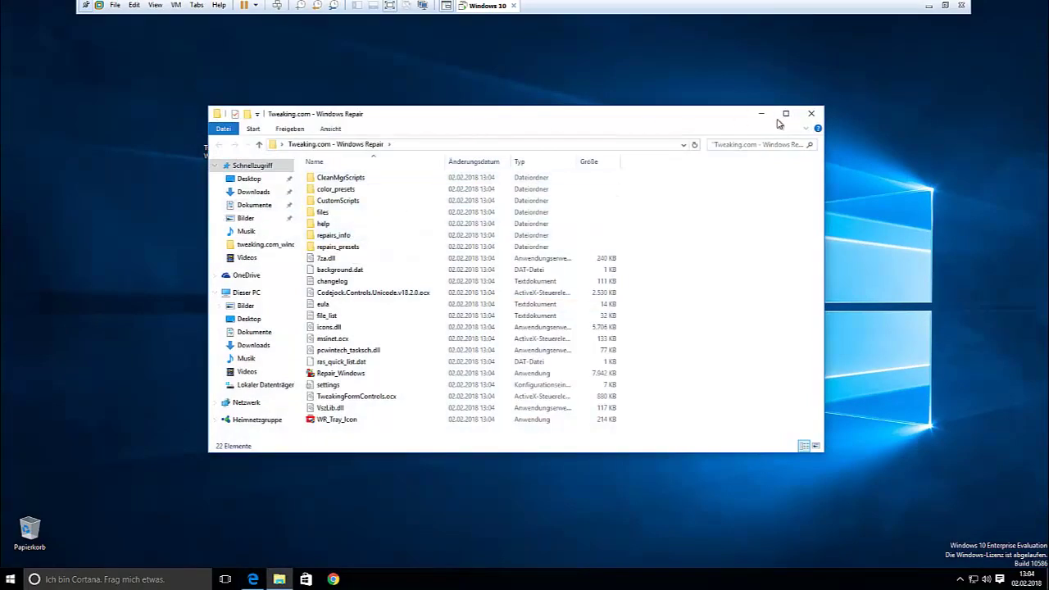
pyautogui.click(812, 113)
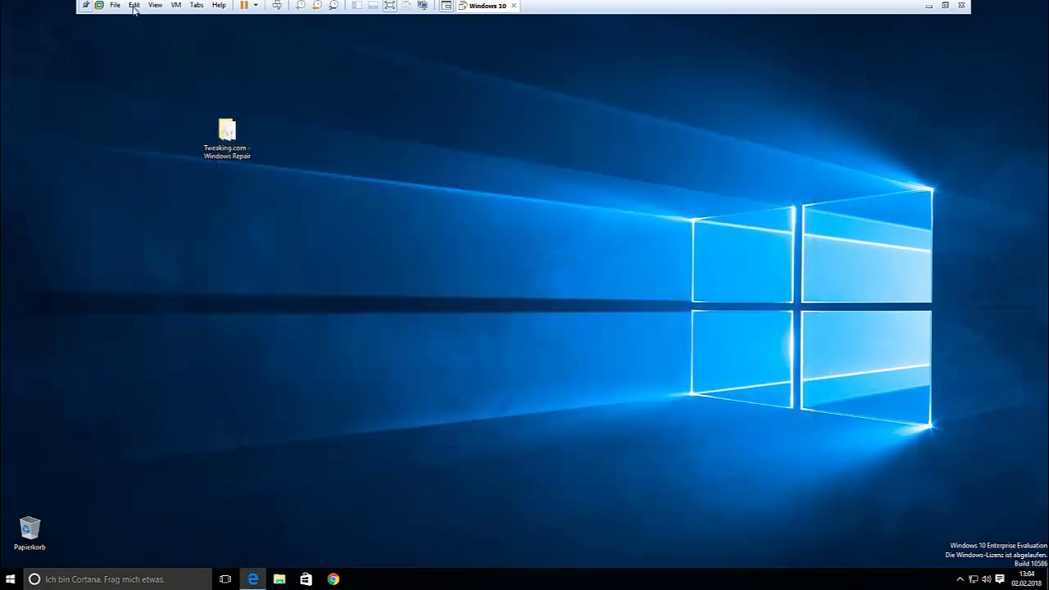
pyautogui.doubleClick(227, 135)
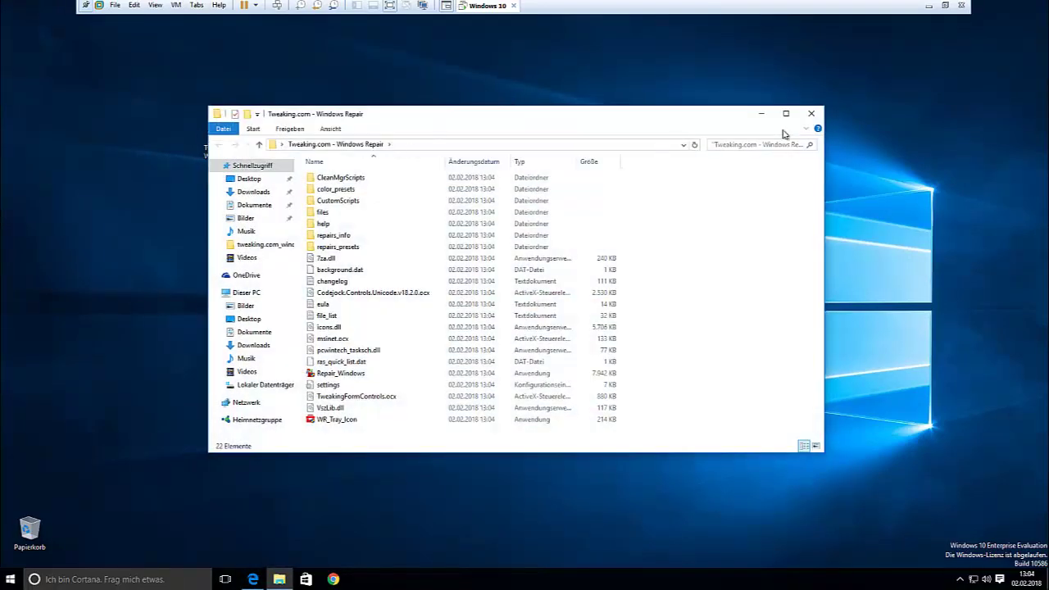
pyautogui.click(812, 113)
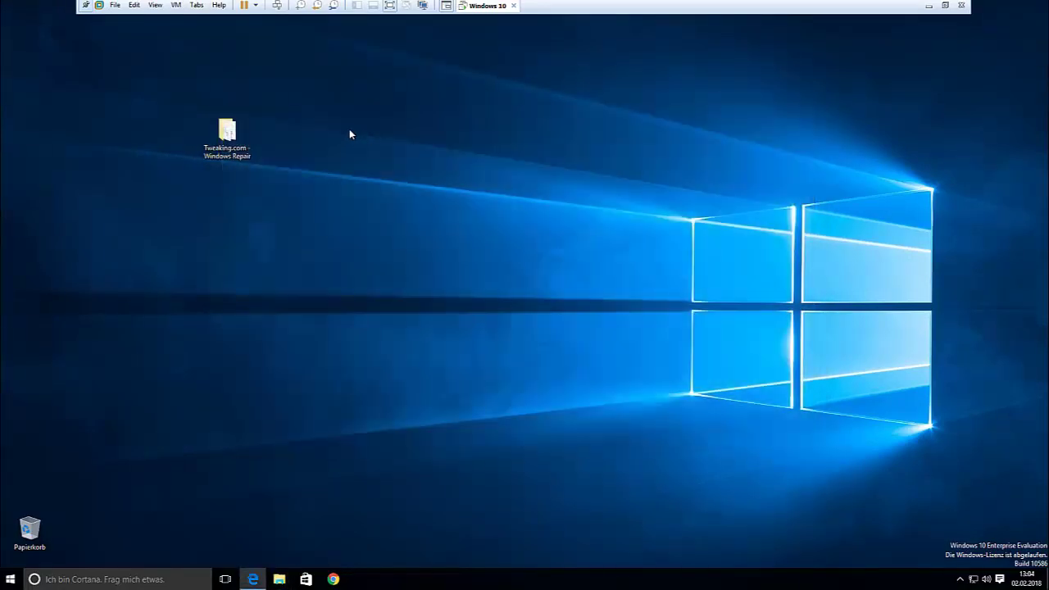
# - Look at the downloaded tweaking.com_windows_repair_aio archive in the Downloads folder and close File Explorer
pyautogui.click(277, 582)
pyautogui.click(266, 195)
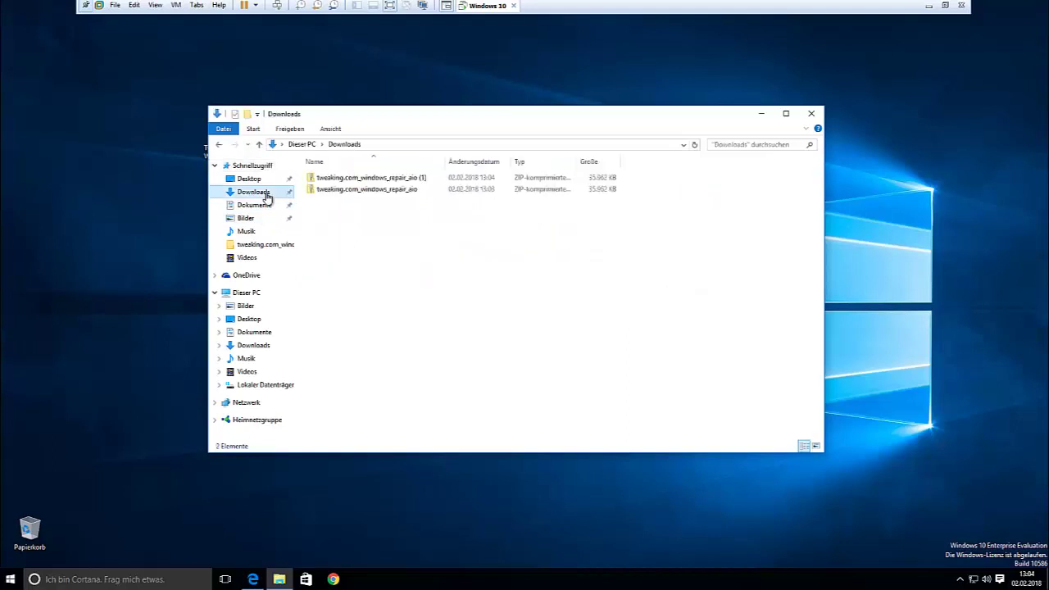
pyautogui.click(349, 181)
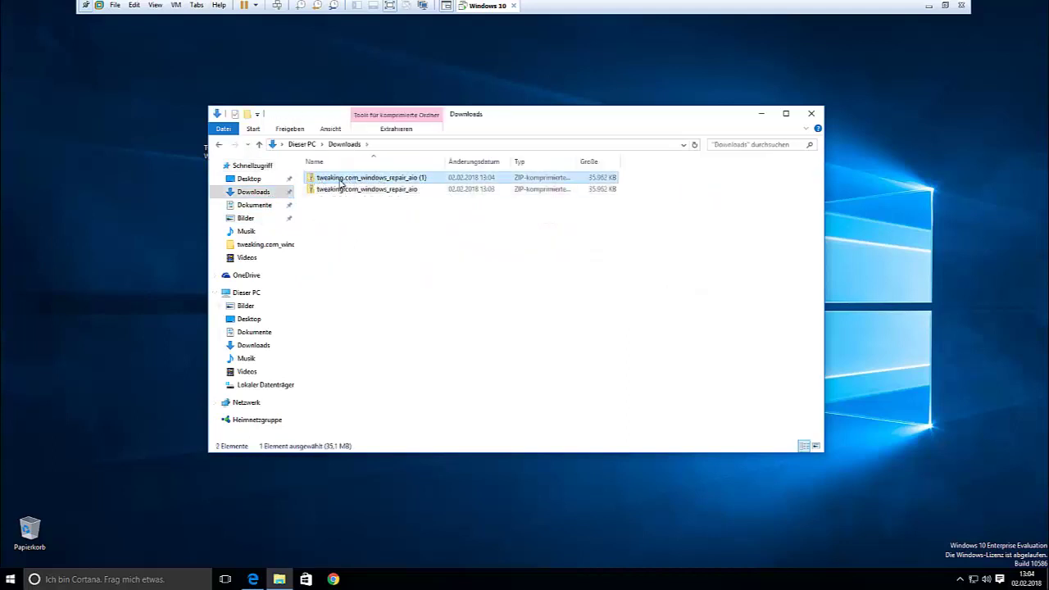
pyautogui.click(811, 114)
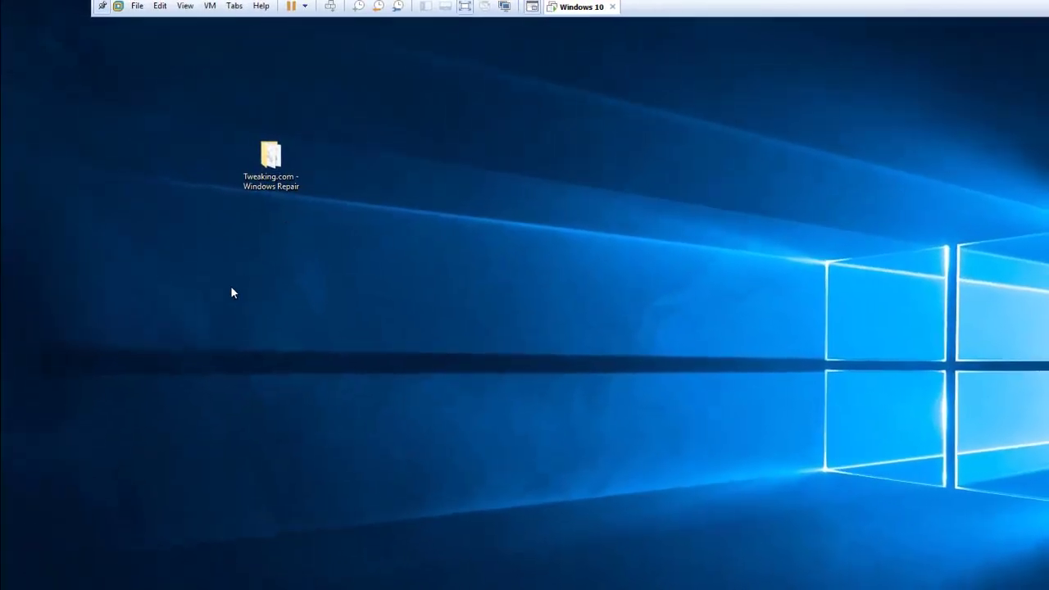
# - Run Repair_Windows from the desktop's Windows Repair folder as administrator, allow it to make changes, and close the folder
pyautogui.moveTo(240, 163); pyautogui.dragTo(453, 164)
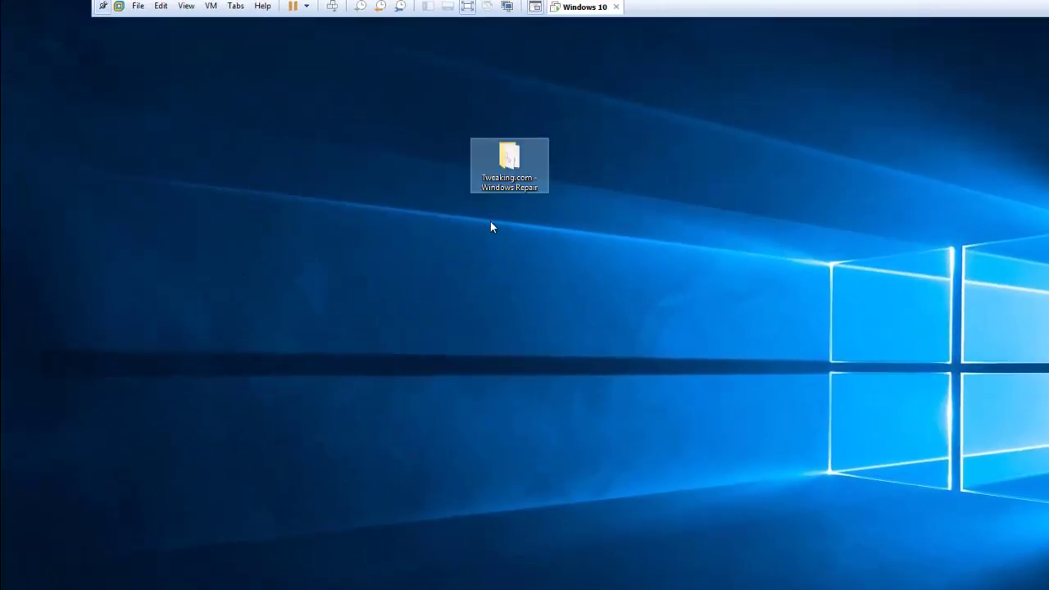
pyautogui.doubleClick(502, 157)
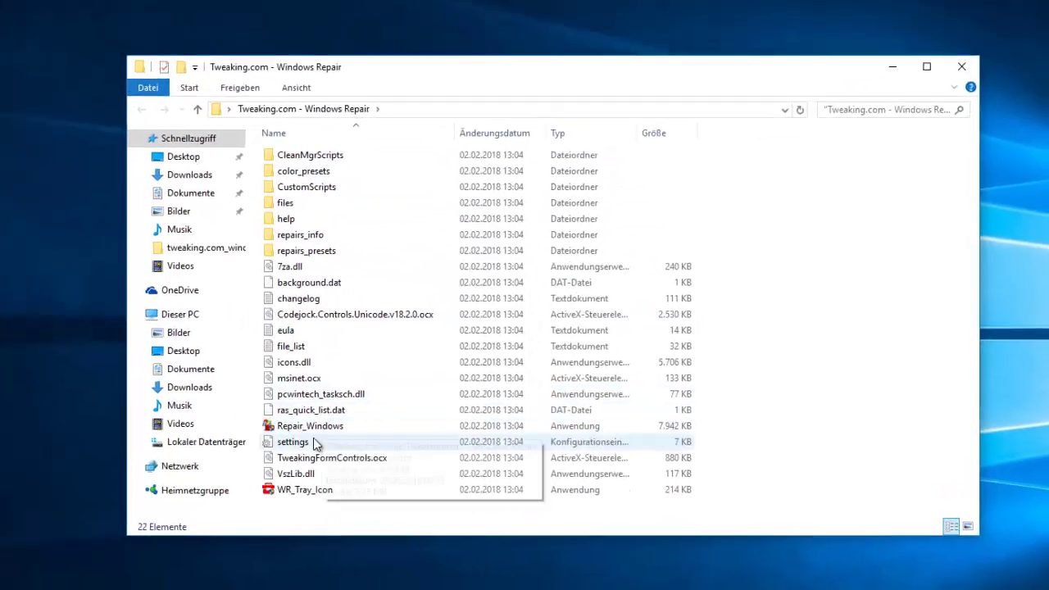
pyautogui.click(433, 447)
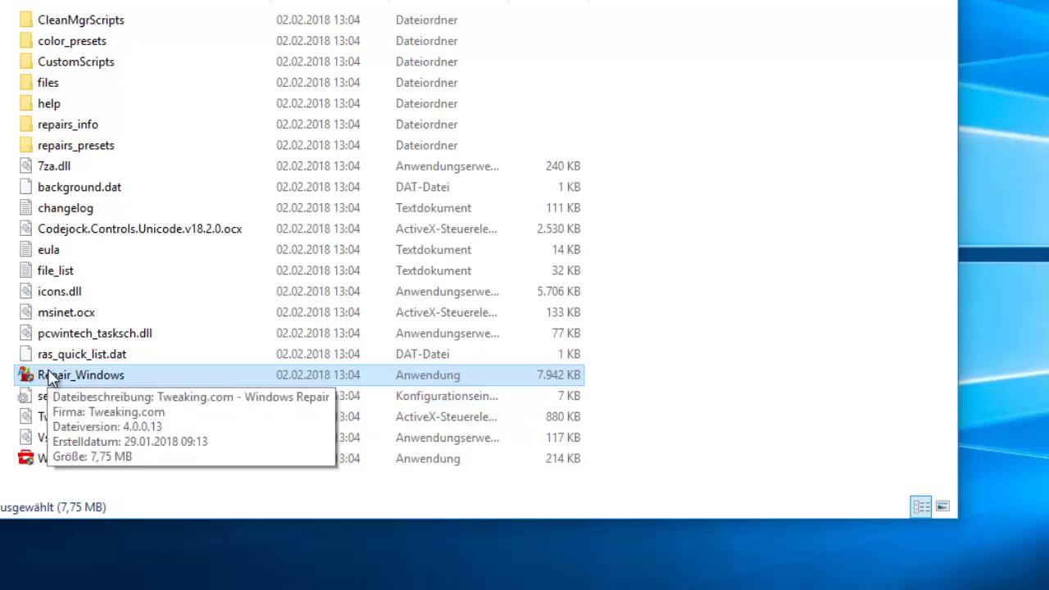
pyautogui.rightClick(77, 379)
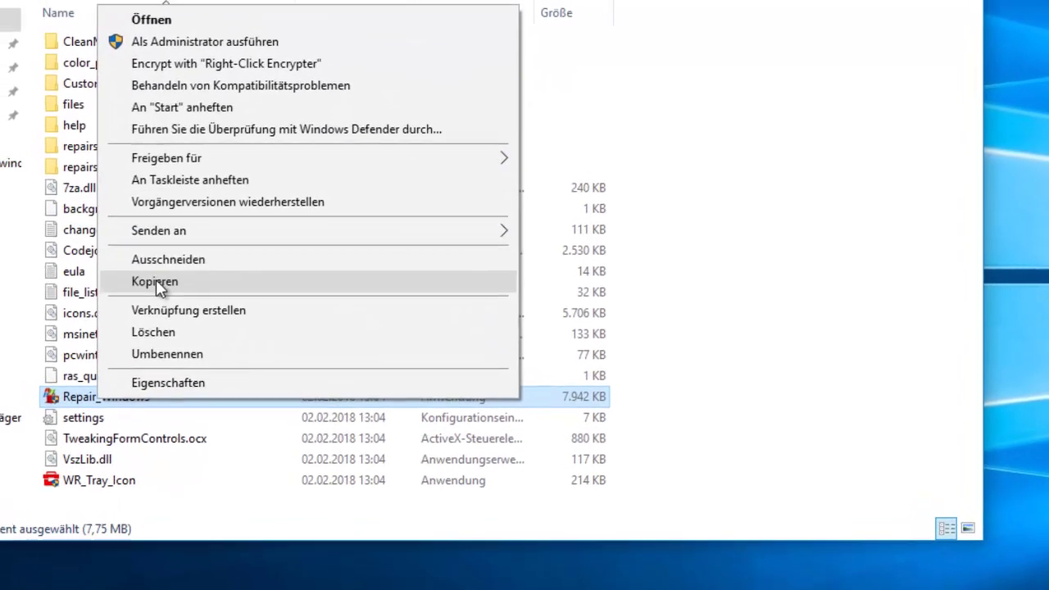
pyautogui.click(253, 42)
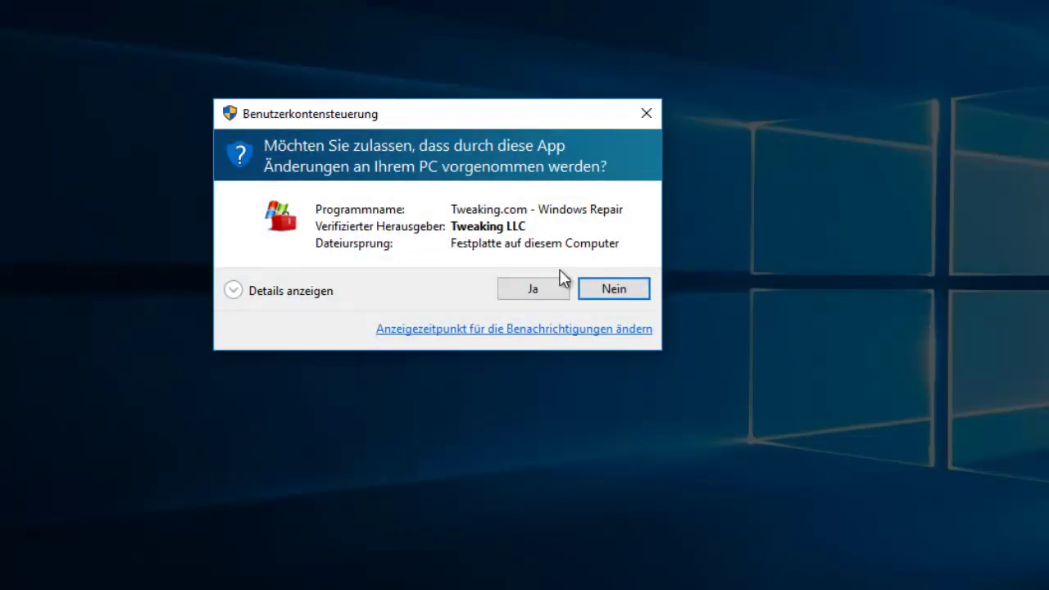
pyautogui.click(547, 289)
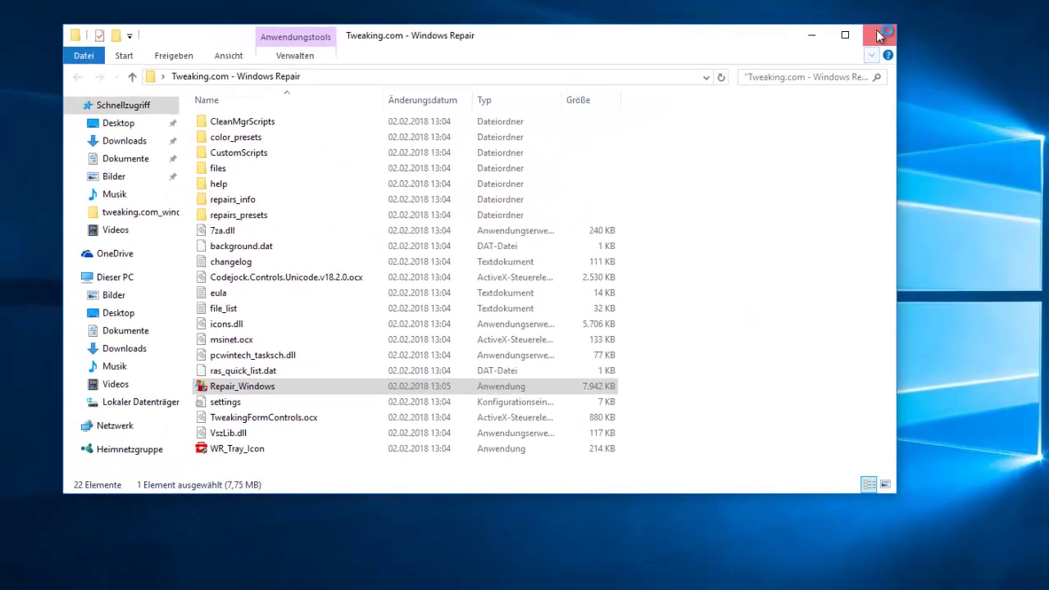
pyautogui.click(878, 32)
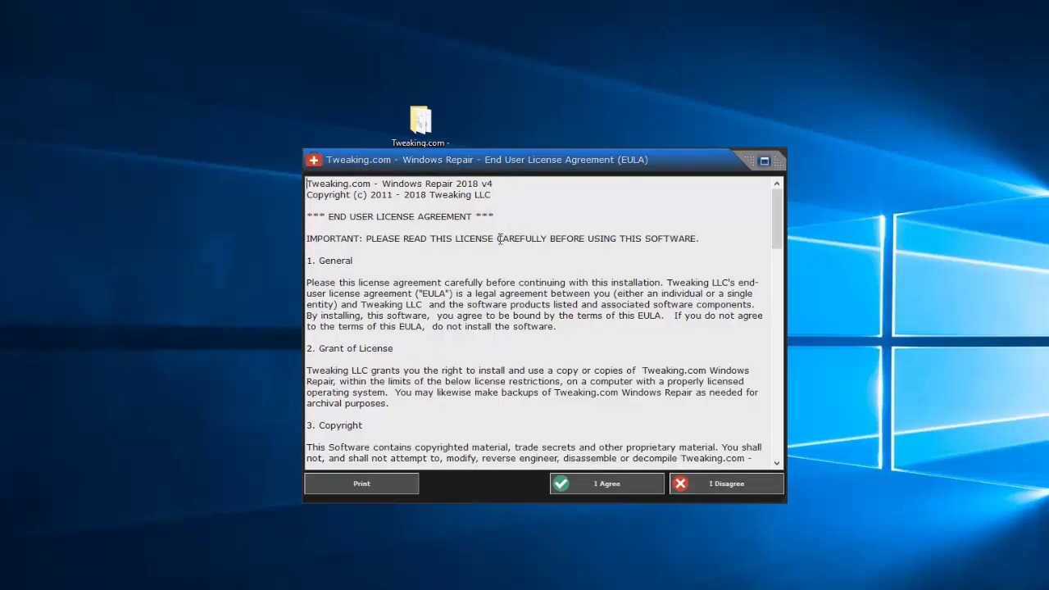
# - Read through the Windows Repair End User License Agreement to its end and accept it
pyautogui.scroll(-20, 348, 270)
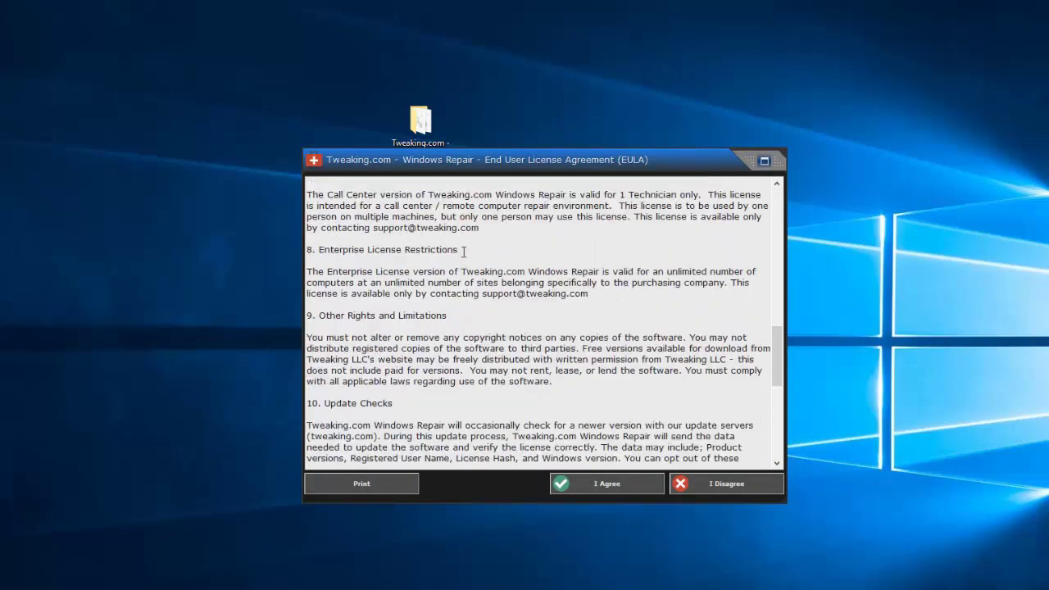
pyautogui.scroll(8, 548, 299)
pyautogui.scroll(-20, 548, 299)
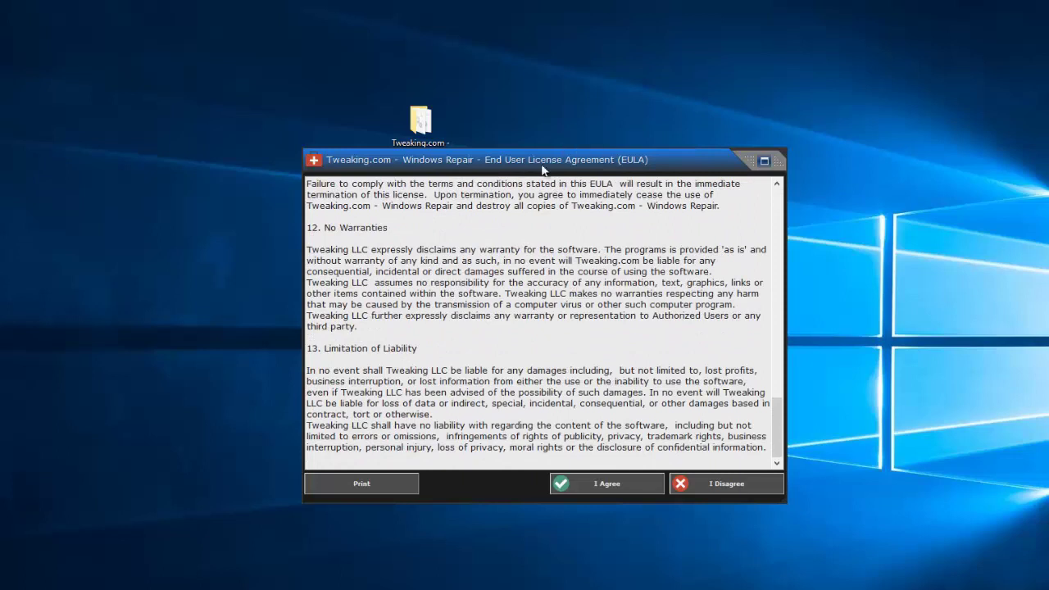
pyautogui.click(564, 487)
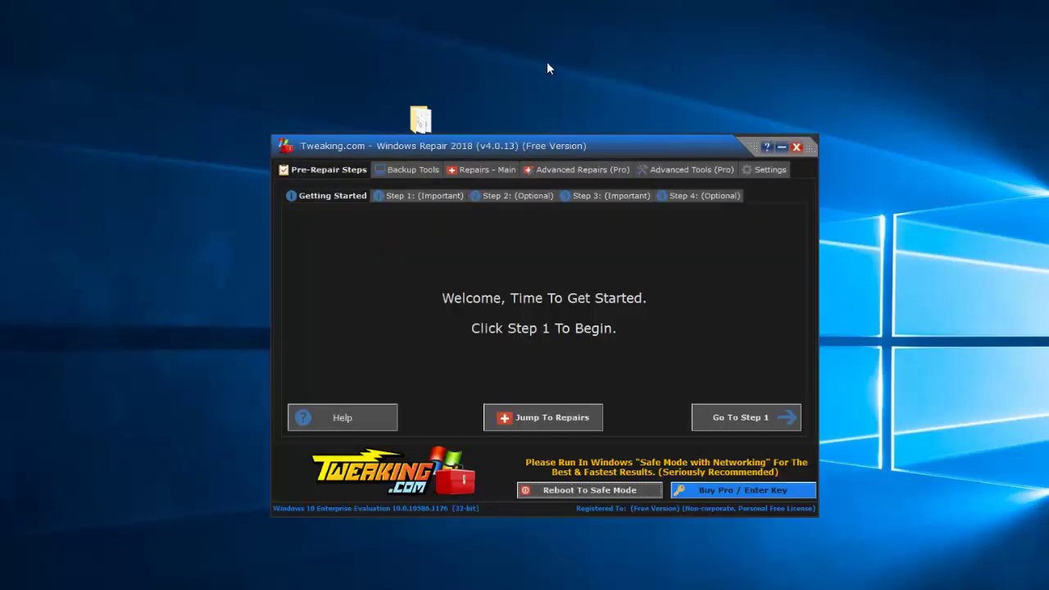
# - Reposition the Windows Repair window and look over its Backup Tools, Advanced Repairs (Pro) and Repairs - Main pages
pyautogui.moveTo(576, 145); pyautogui.dragTo(599, 142)
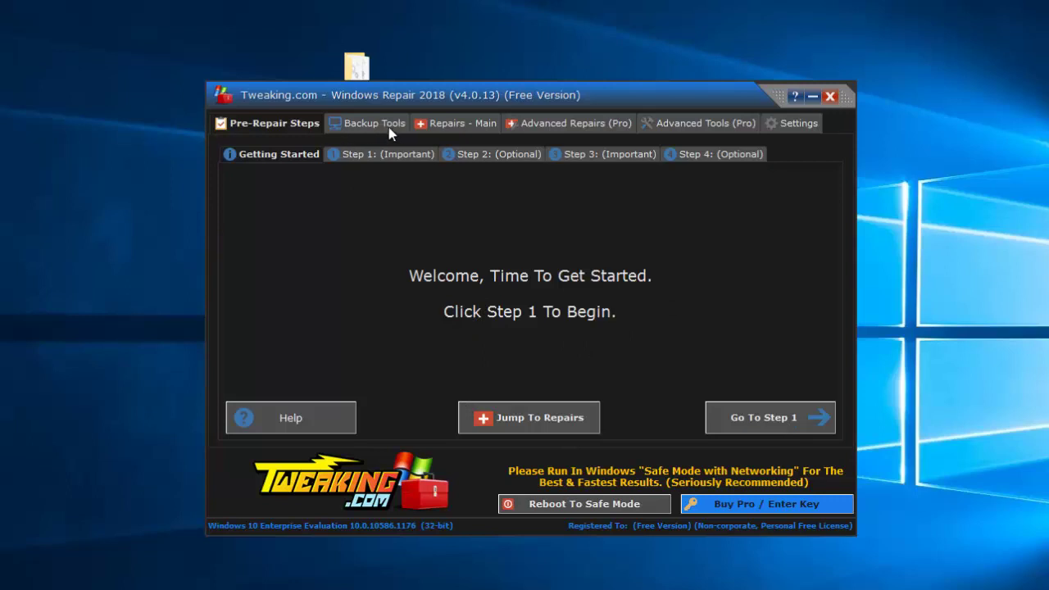
pyautogui.click(459, 124)
pyautogui.click(353, 123)
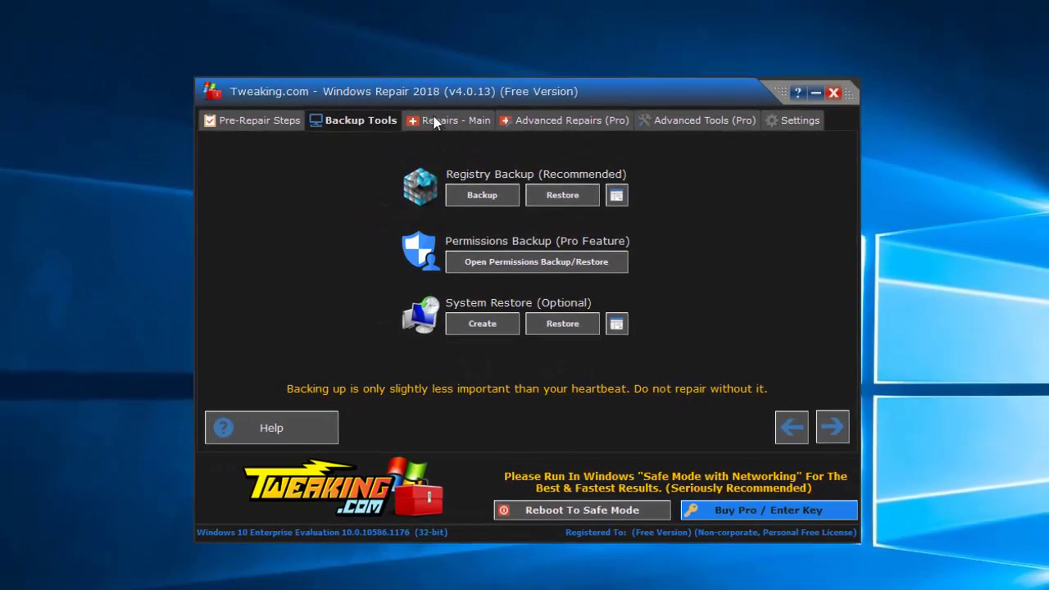
pyautogui.click(573, 122)
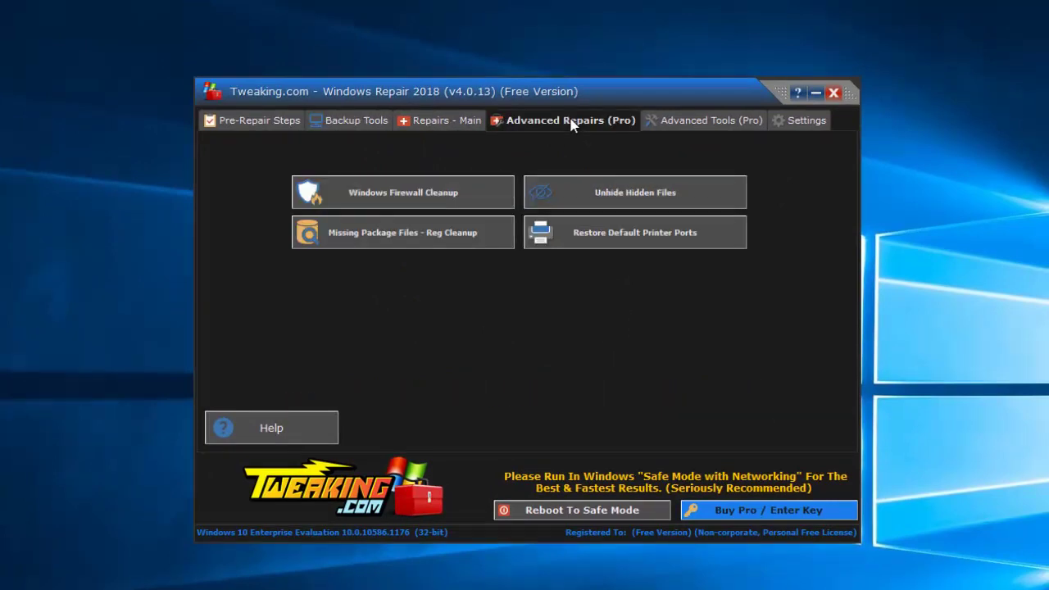
pyautogui.click(434, 121)
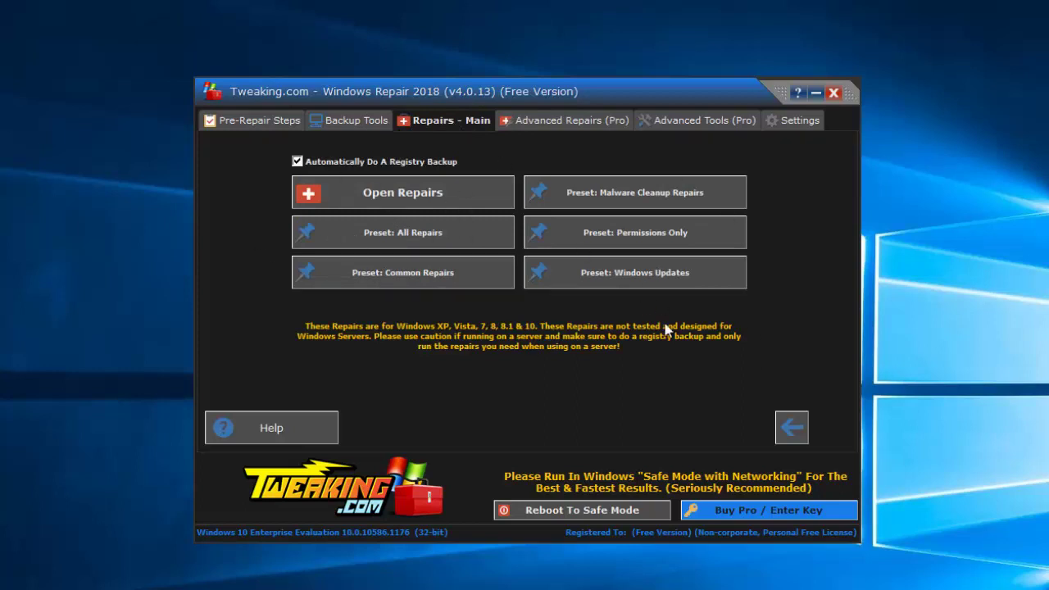
# - Turn the automatic registry backup off and on again, and close the repairs window
pyautogui.click(297, 162)
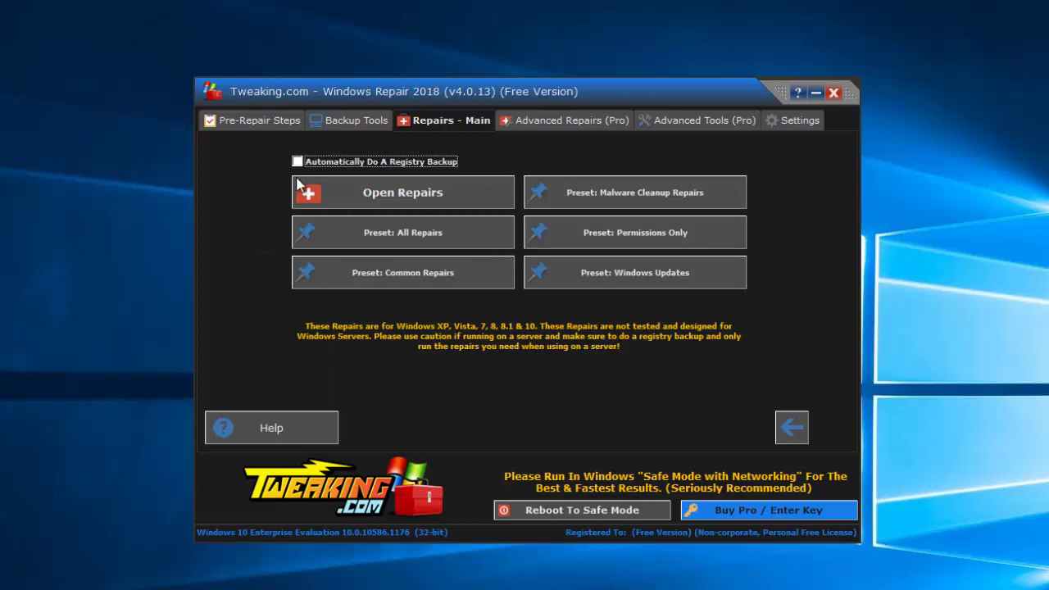
pyautogui.click(298, 163)
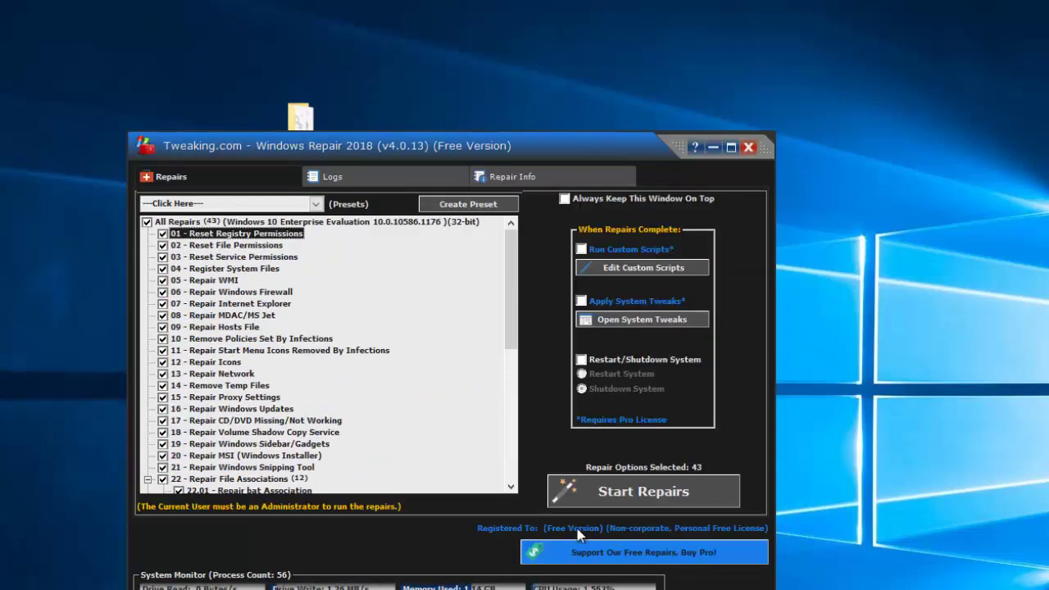
pyautogui.click(747, 149)
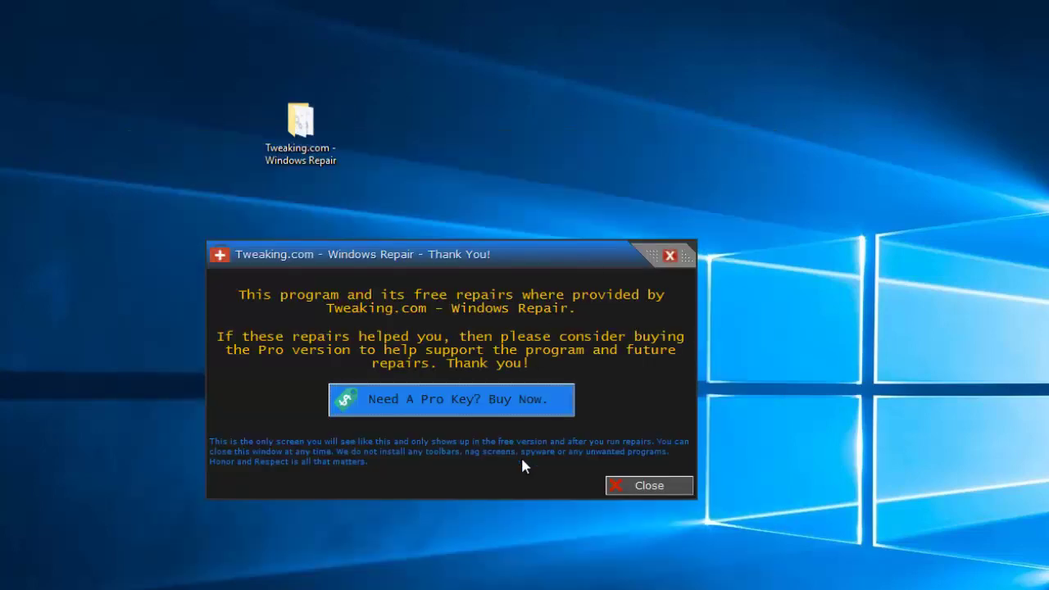
# - Dismiss the Thank You notice, open the All Repairs preset, examine its complete list of repairs, and close it
pyautogui.click(636, 485)
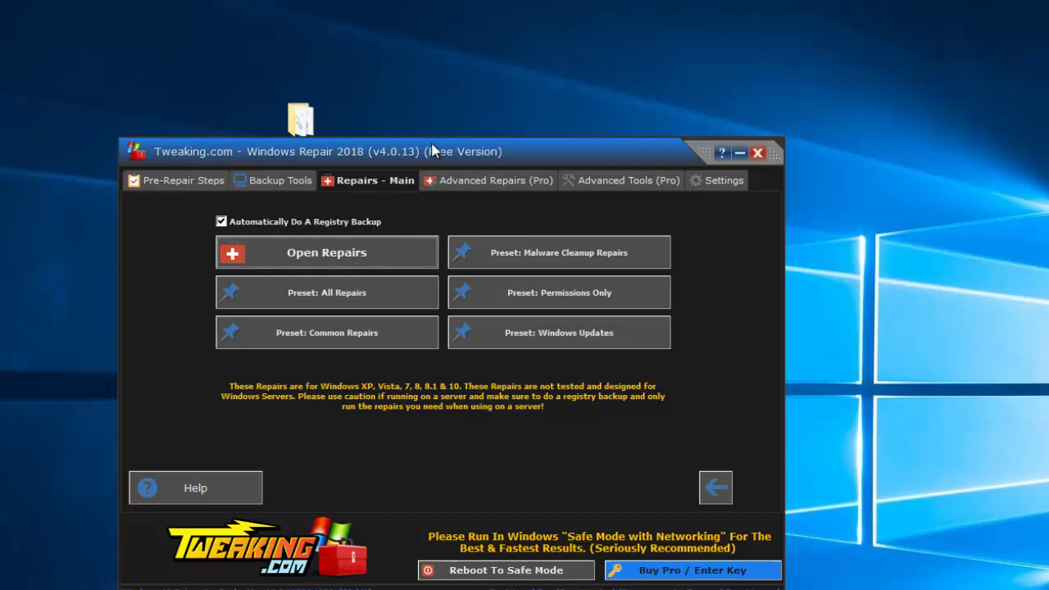
pyautogui.moveTo(439, 153); pyautogui.dragTo(485, 118)
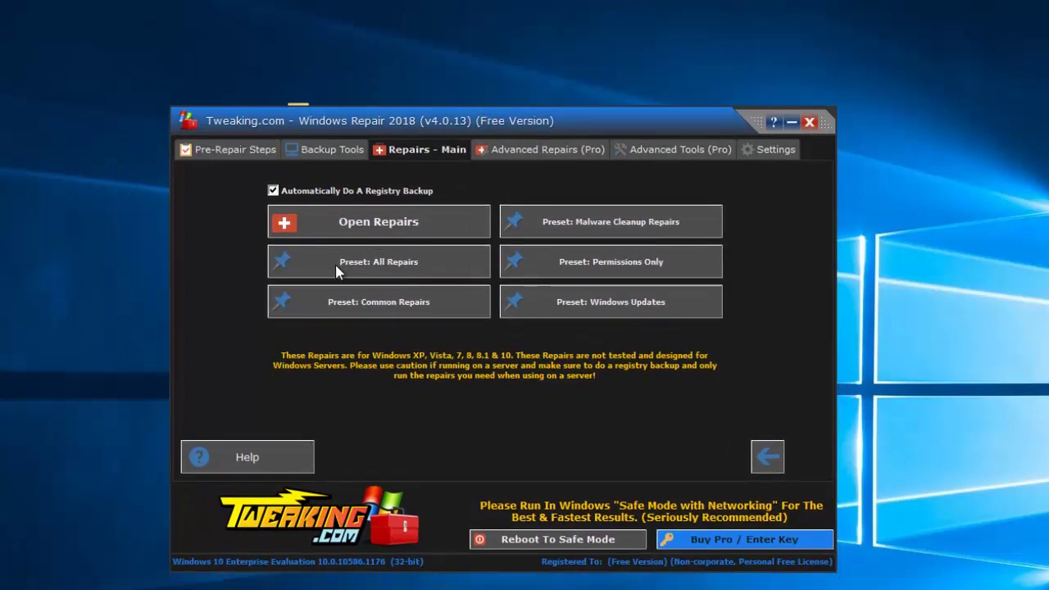
pyautogui.click(406, 269)
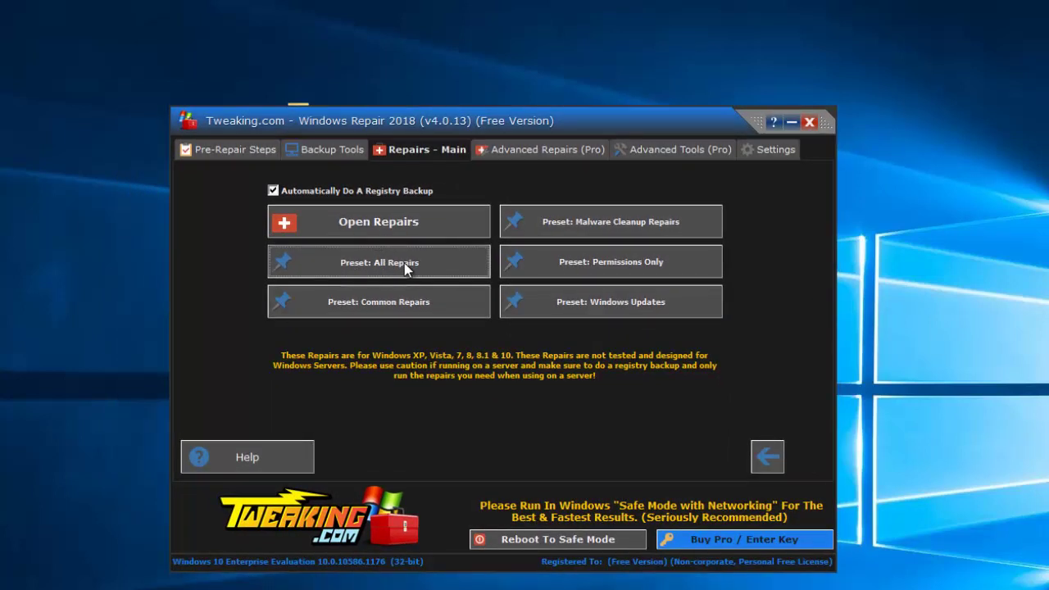
pyautogui.moveTo(486, 150); pyautogui.dragTo(513, 70)
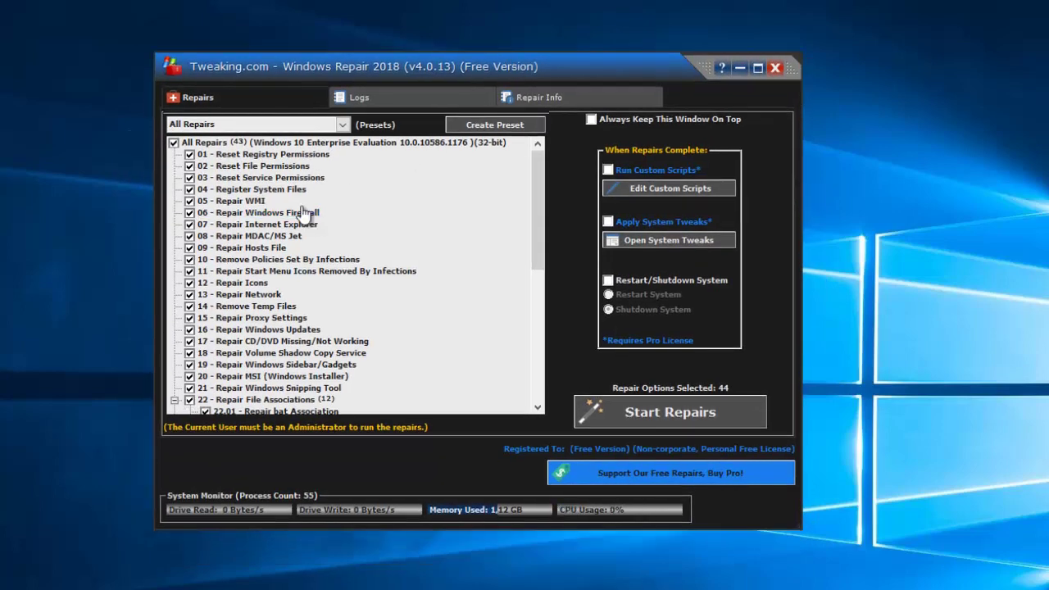
pyautogui.scroll(-8, 383, 263)
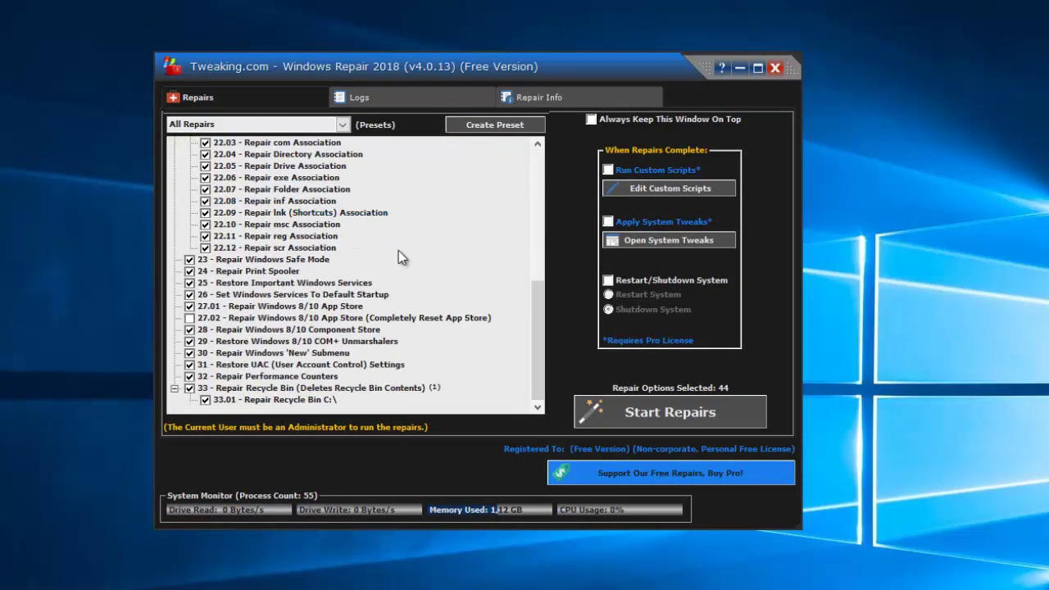
pyautogui.scroll(8, 398, 250)
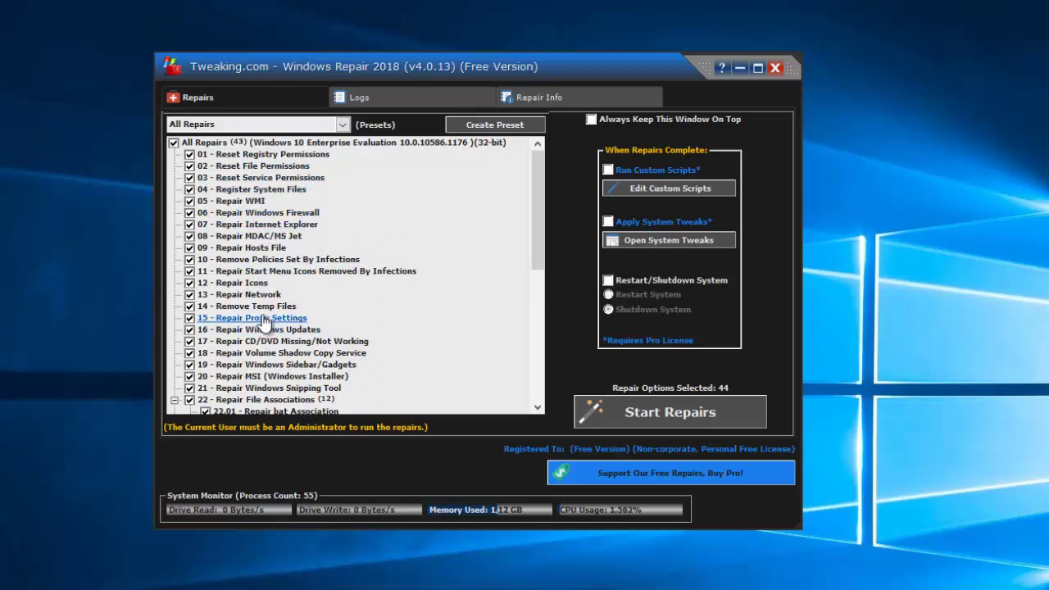
pyautogui.scroll(-8, 299, 328)
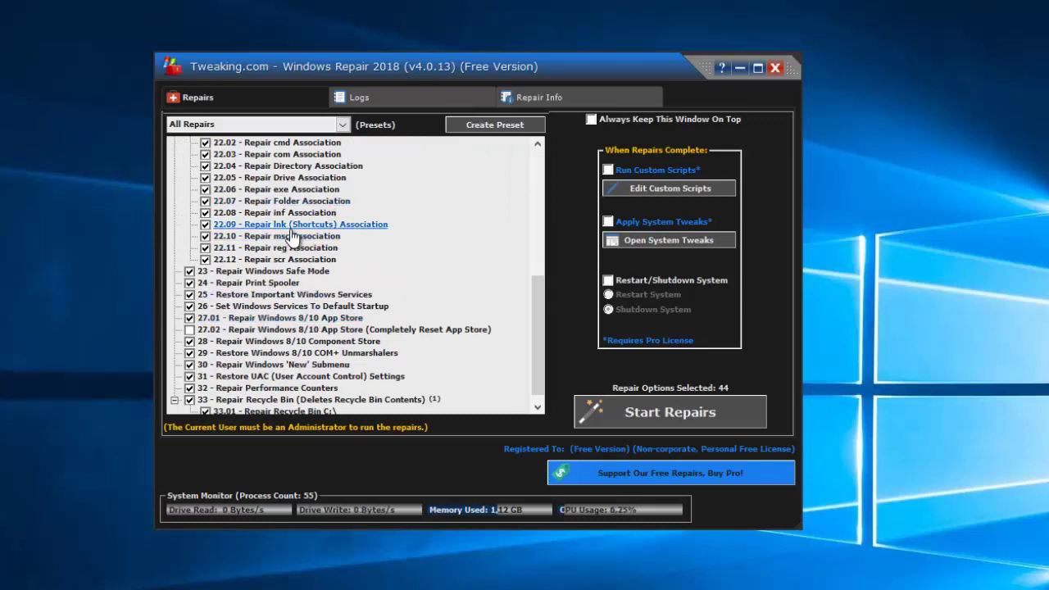
pyautogui.scroll(-1, 293, 234)
pyautogui.scroll(9, 295, 222)
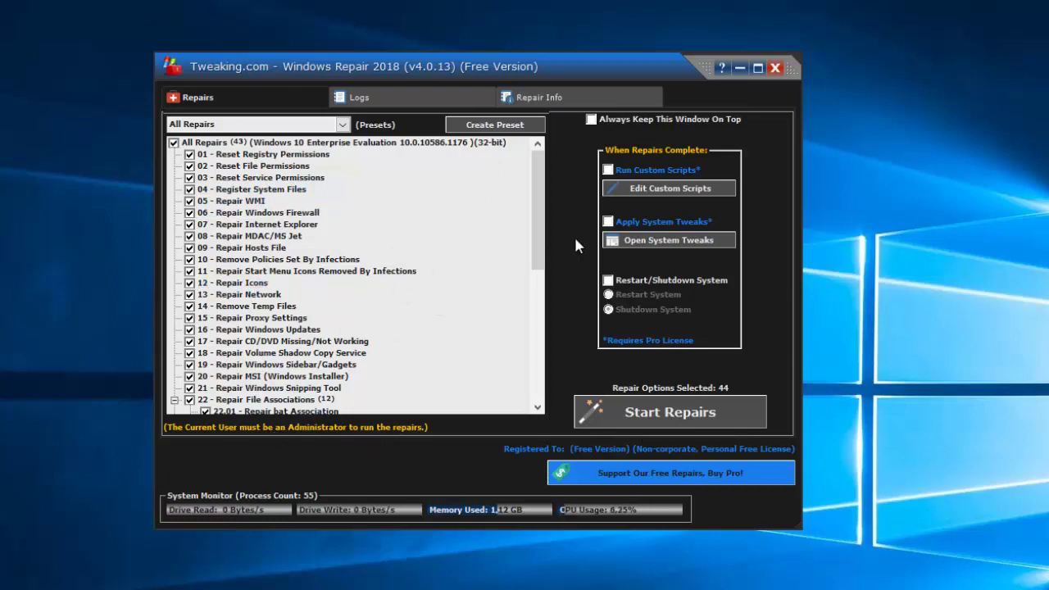
pyautogui.click(773, 71)
pyautogui.click(635, 486)
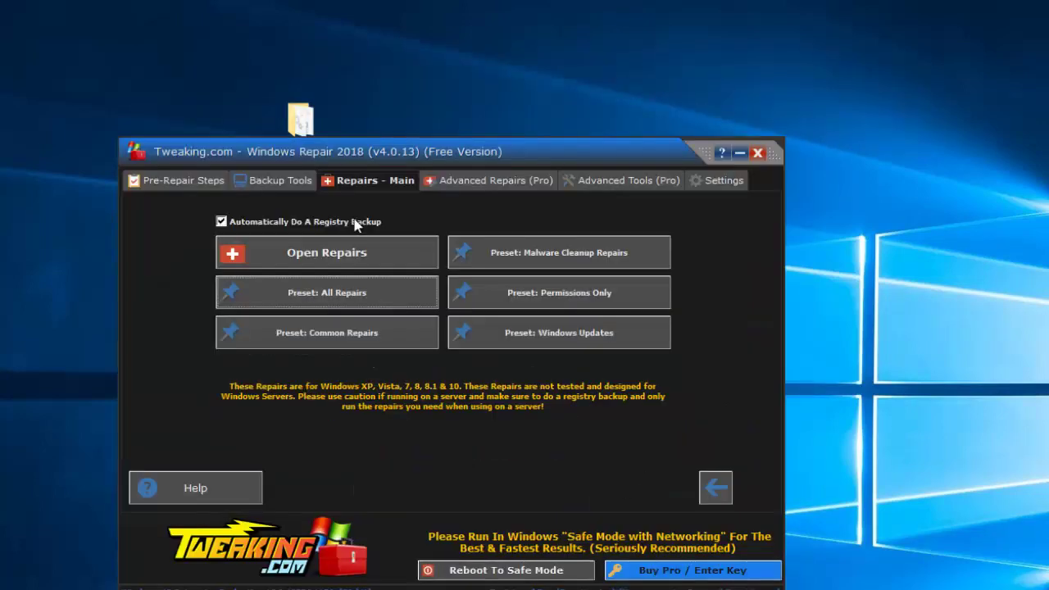
# - Open the Common Repairs preset and examine which repairs it includes and leaves out
pyautogui.click(345, 336)
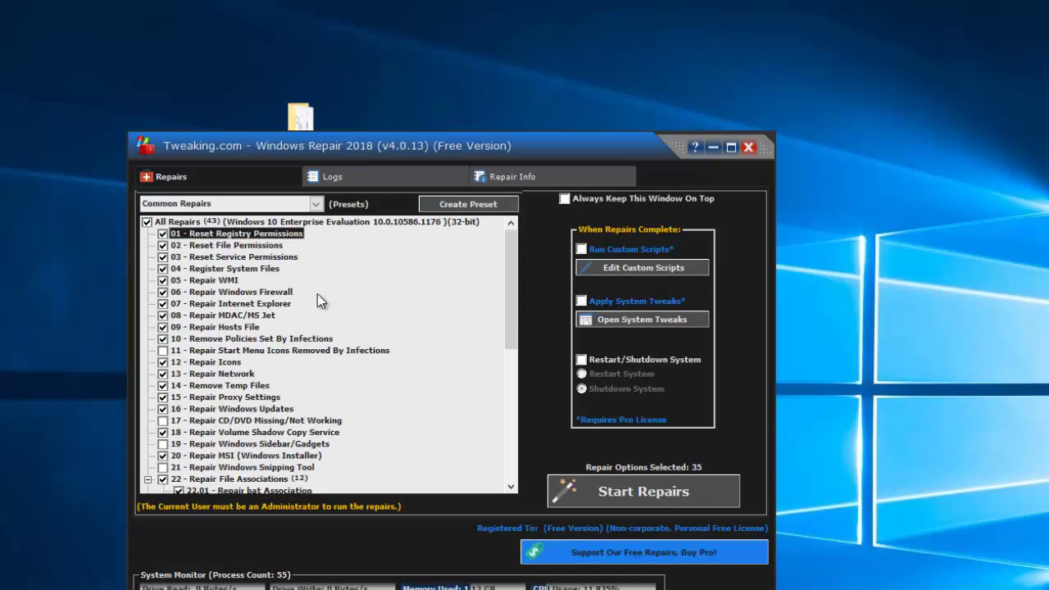
pyautogui.scroll(-8, 319, 295)
pyautogui.scroll(8, 332, 319)
pyautogui.scroll(-10, 324, 311)
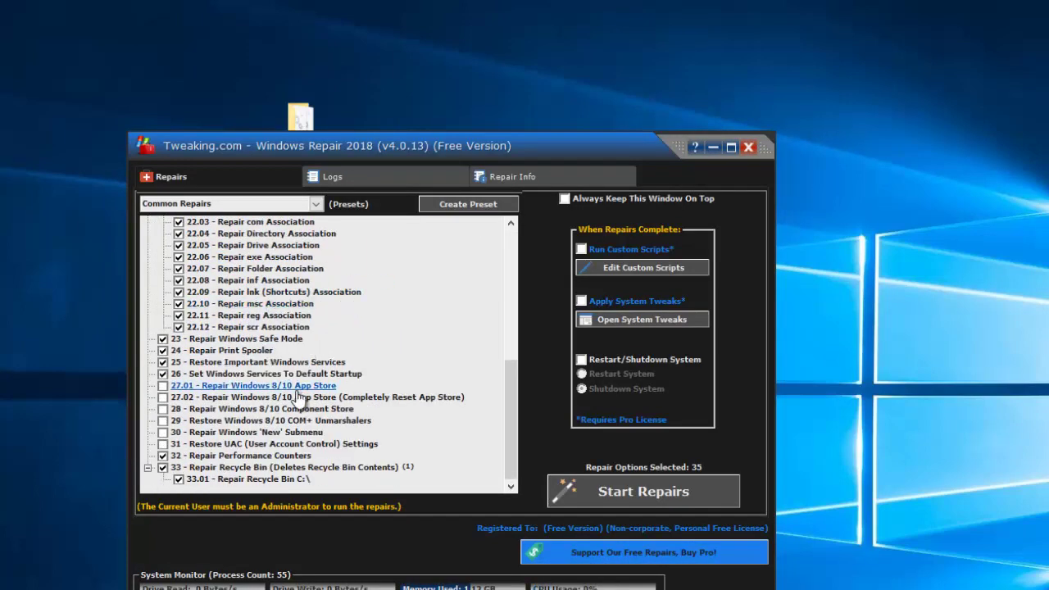
pyautogui.scroll(8, 295, 395)
pyautogui.scroll(-6, 229, 402)
pyautogui.scroll(-3, 221, 432)
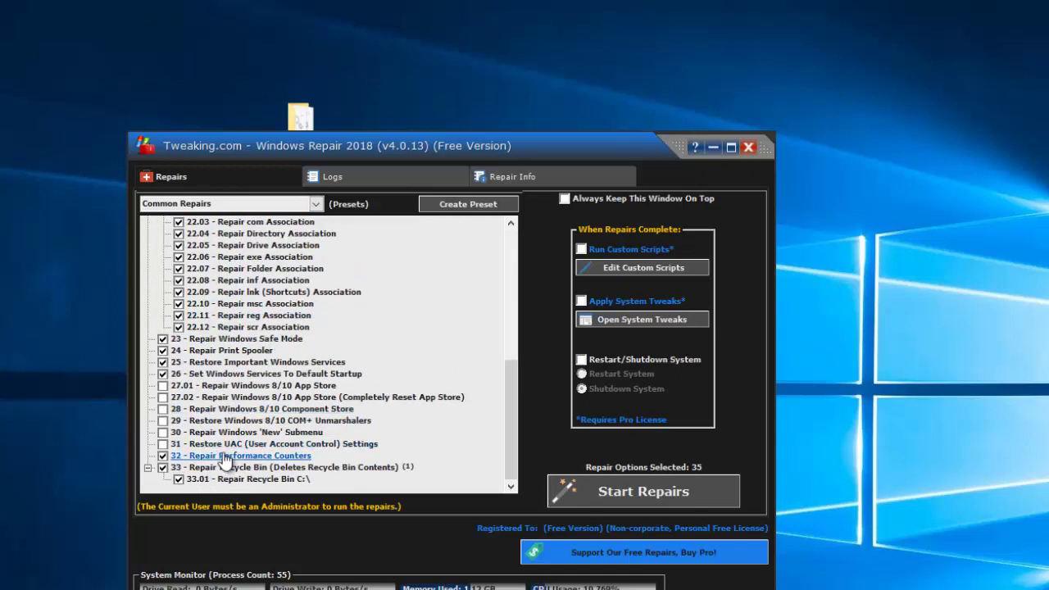
# - Turn the 27.01 Repair Windows 8/10 App Store option on and off again, and close the Common Repairs window and Thank You notice
pyautogui.click(162, 385)
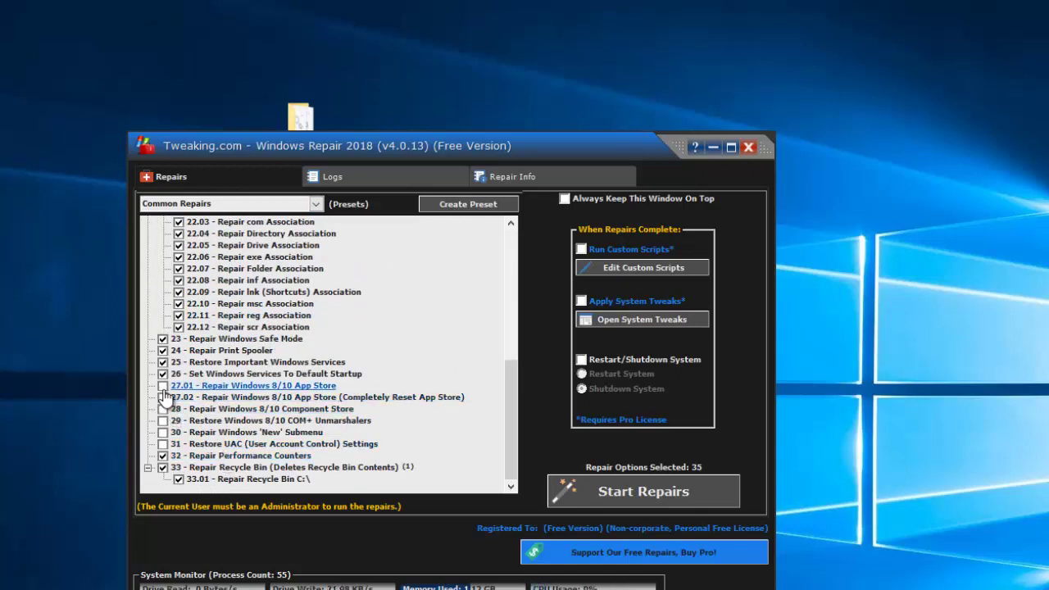
pyautogui.click(163, 386)
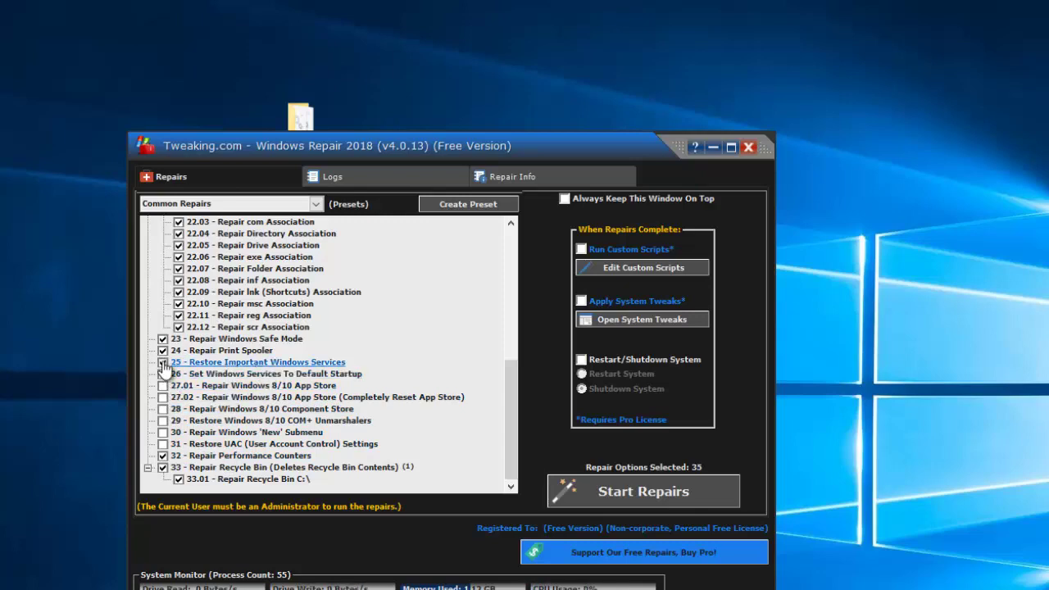
pyautogui.click(748, 148)
pyautogui.click(647, 484)
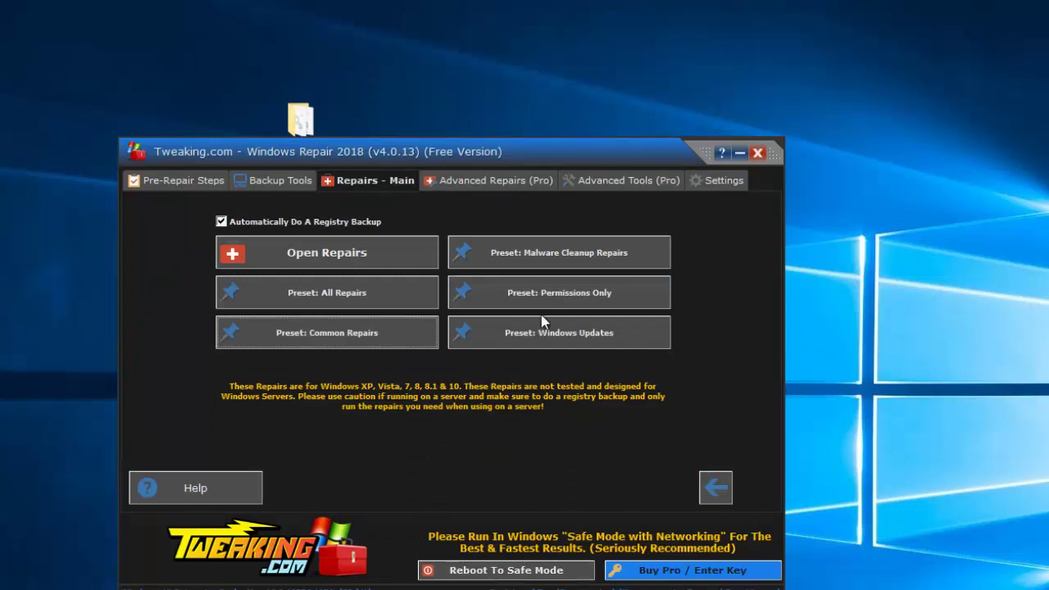
# - Open the Malware Cleanup Repairs preset, examine which repairs it selects, and close it along with the Thank You notice
pyautogui.click(558, 254)
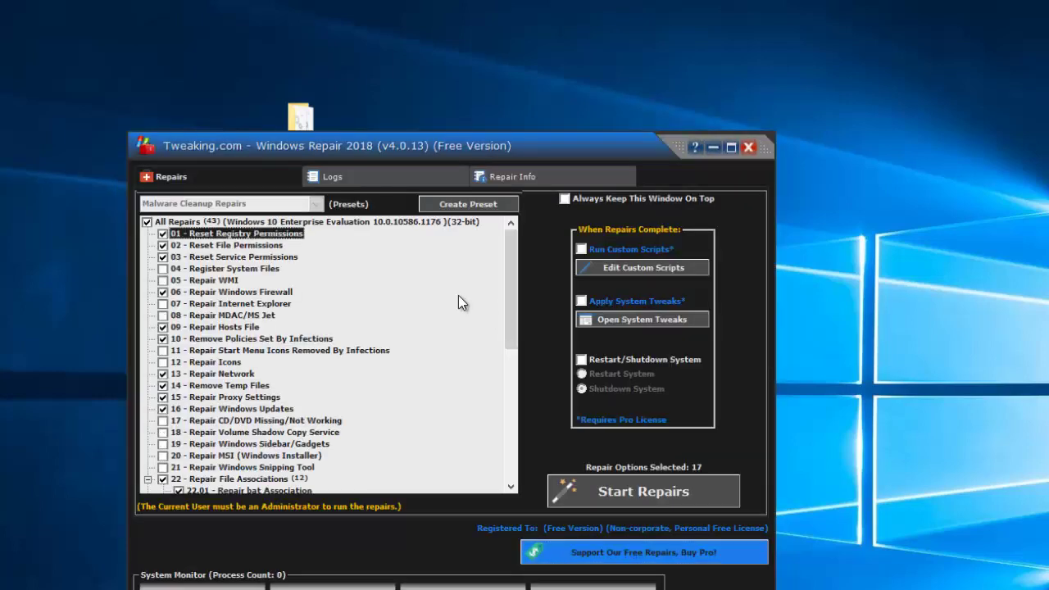
pyautogui.scroll(-15, 329, 336)
pyautogui.scroll(15, 330, 336)
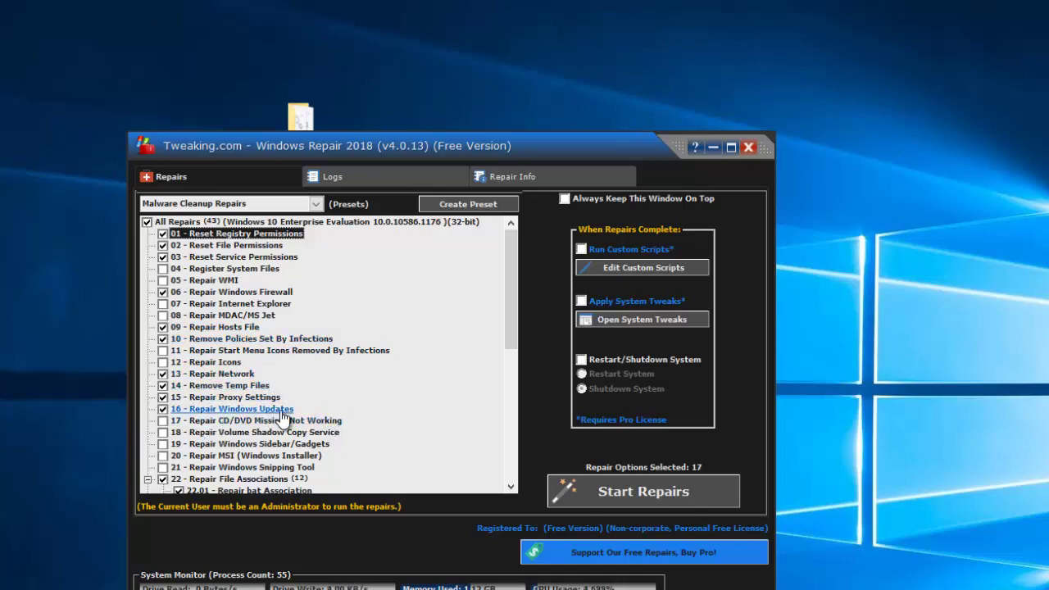
pyautogui.scroll(-7, 282, 418)
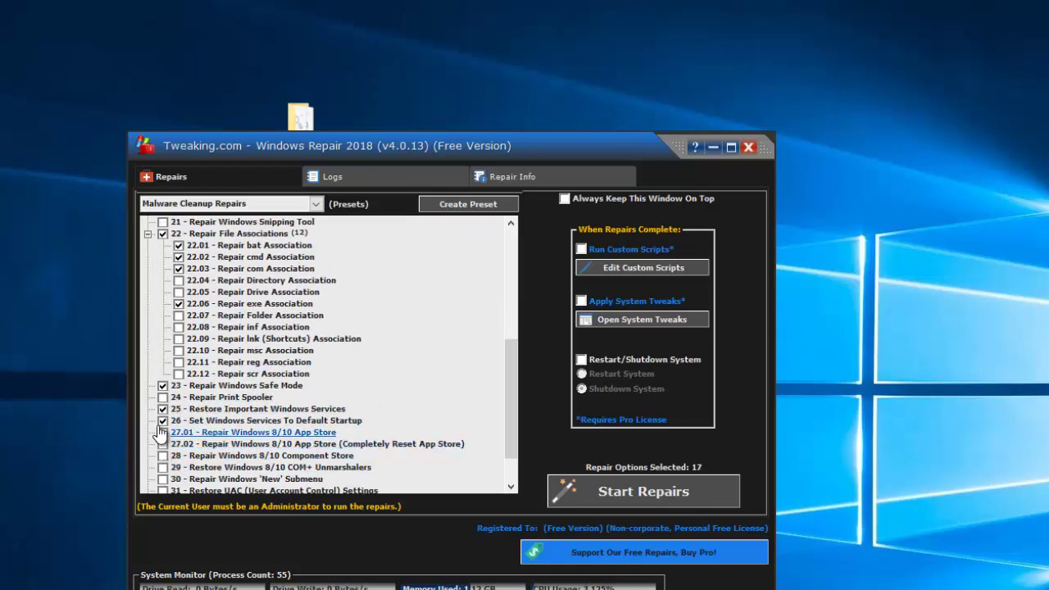
pyautogui.scroll(-1, 240, 420)
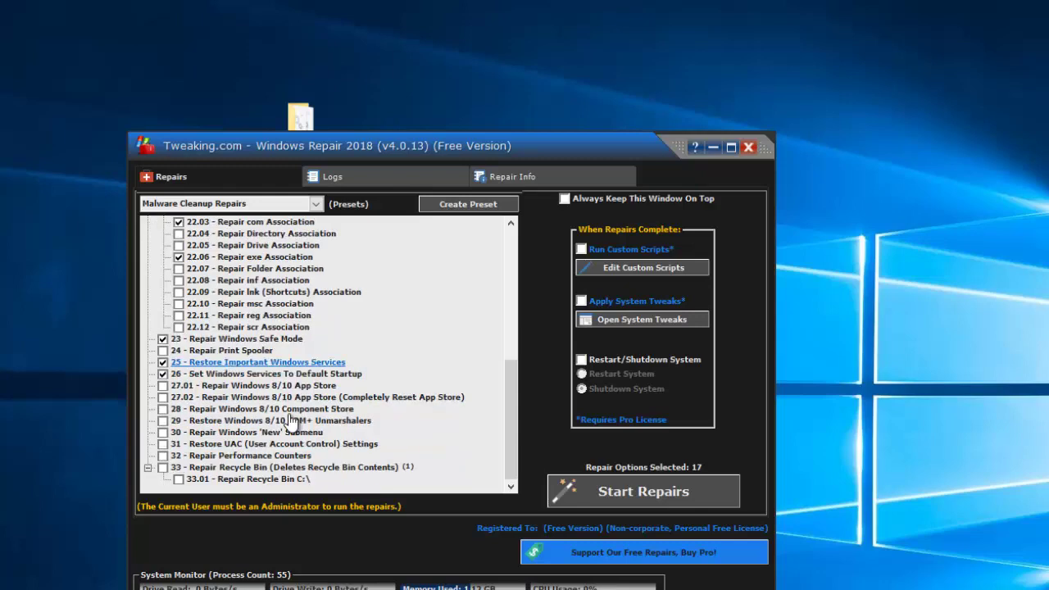
pyautogui.scroll(8, 263, 328)
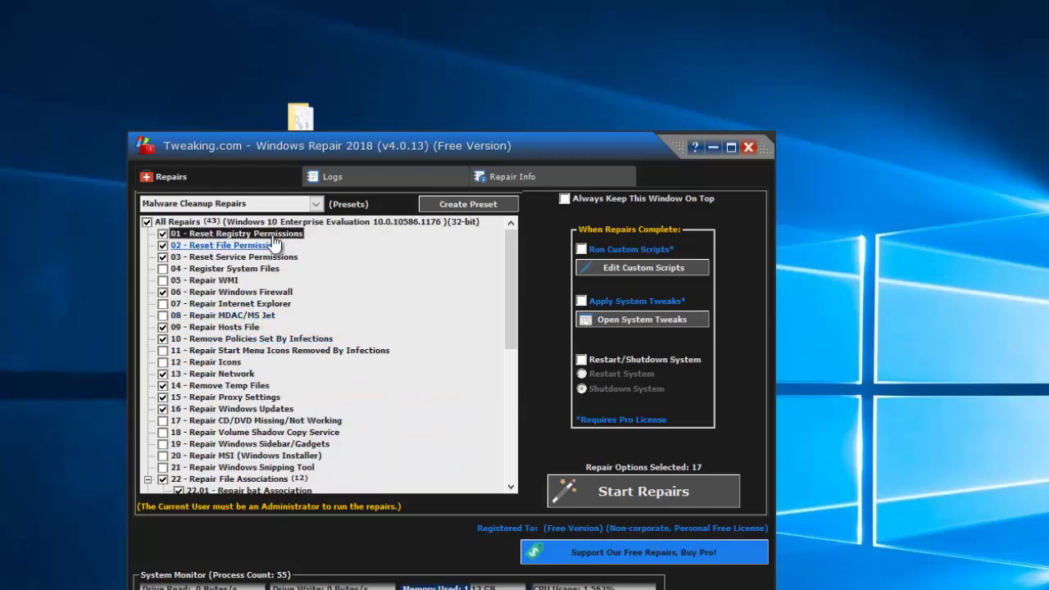
pyautogui.click(749, 148)
pyautogui.click(616, 485)
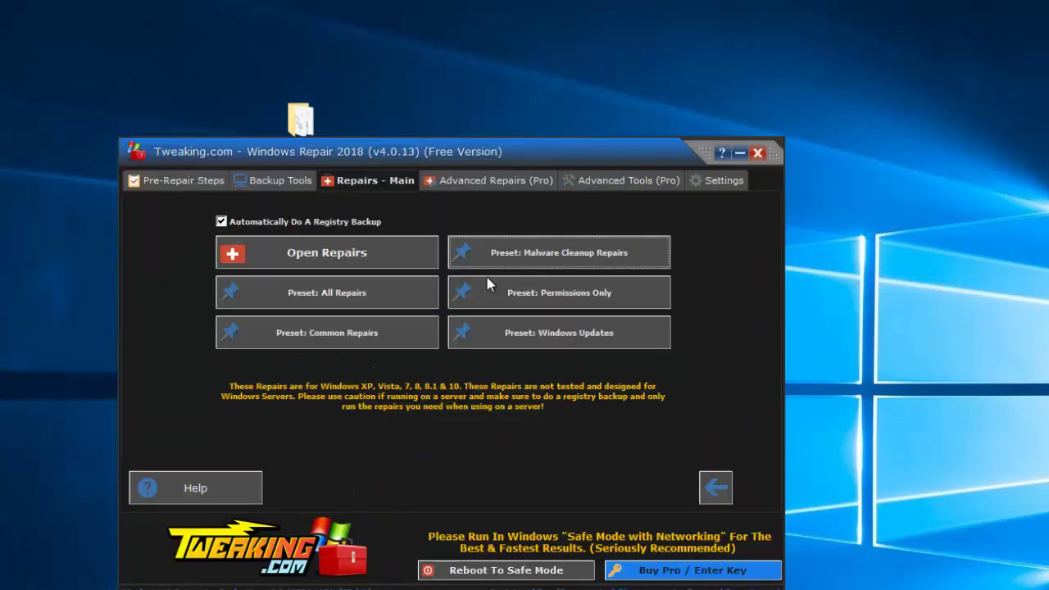
# - Open the Permissions Only preset, check which repairs it selects, and close it along with the Thank You notice
pyautogui.click(589, 295)
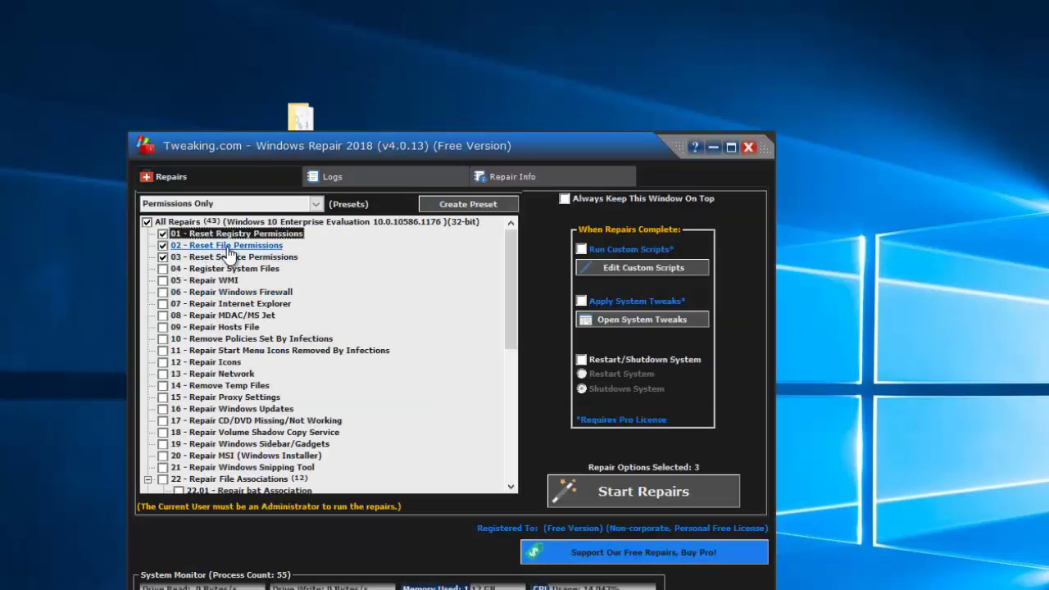
pyautogui.scroll(-8, 287, 351)
pyautogui.scroll(8, 286, 352)
pyautogui.click(749, 147)
pyautogui.click(648, 487)
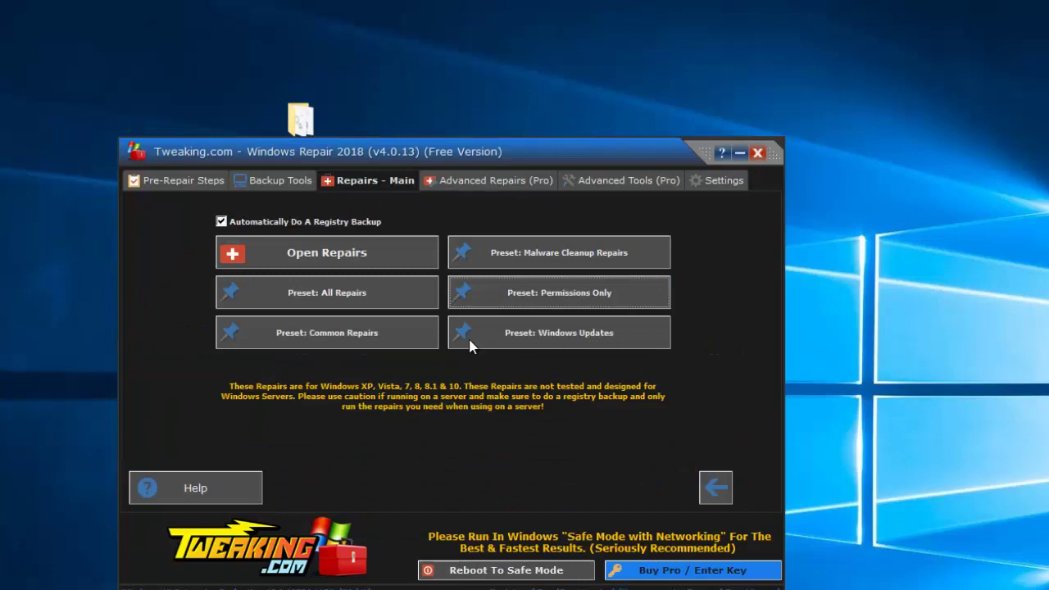
# - Open the Windows Updates preset, check which repairs it selects, and close it
pyautogui.click(574, 336)
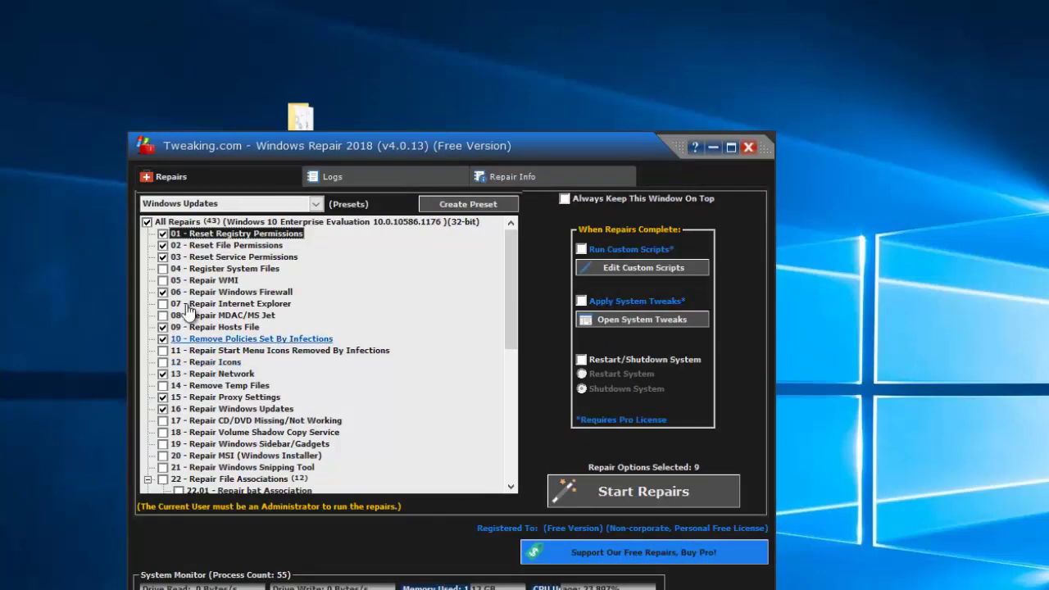
pyautogui.scroll(-10, 352, 356)
pyautogui.scroll(10, 373, 392)
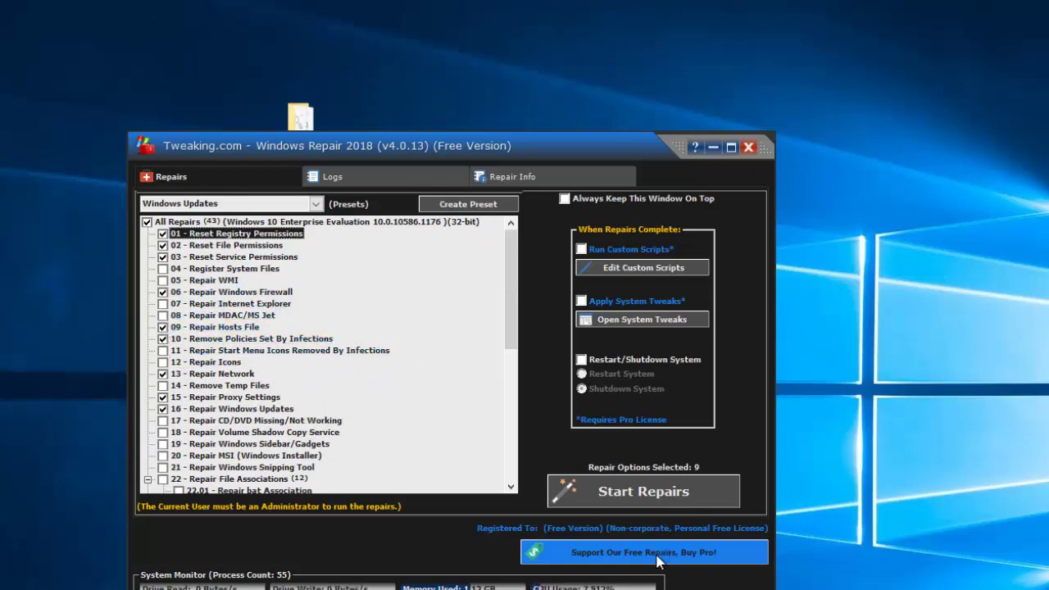
pyautogui.click(749, 147)
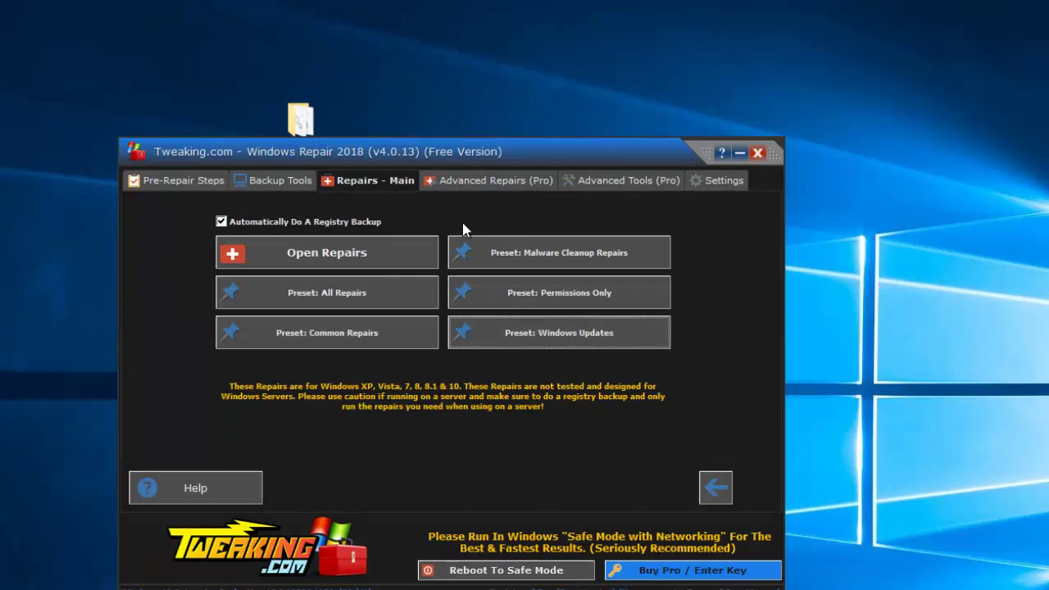
# - Move the main window up, reopen the All Repairs preset and look through its repairs again
pyautogui.moveTo(433, 144); pyautogui.dragTo(446, 64)
pyautogui.click(358, 213)
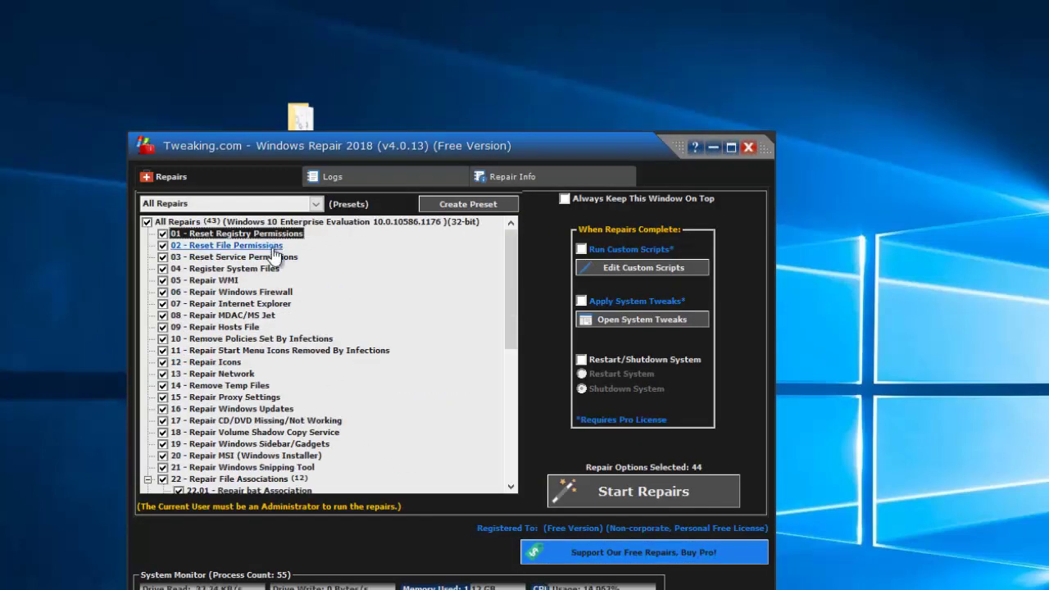
pyautogui.scroll(-10, 285, 256)
pyautogui.scroll(10, 366, 460)
pyautogui.scroll(-10, 285, 256)
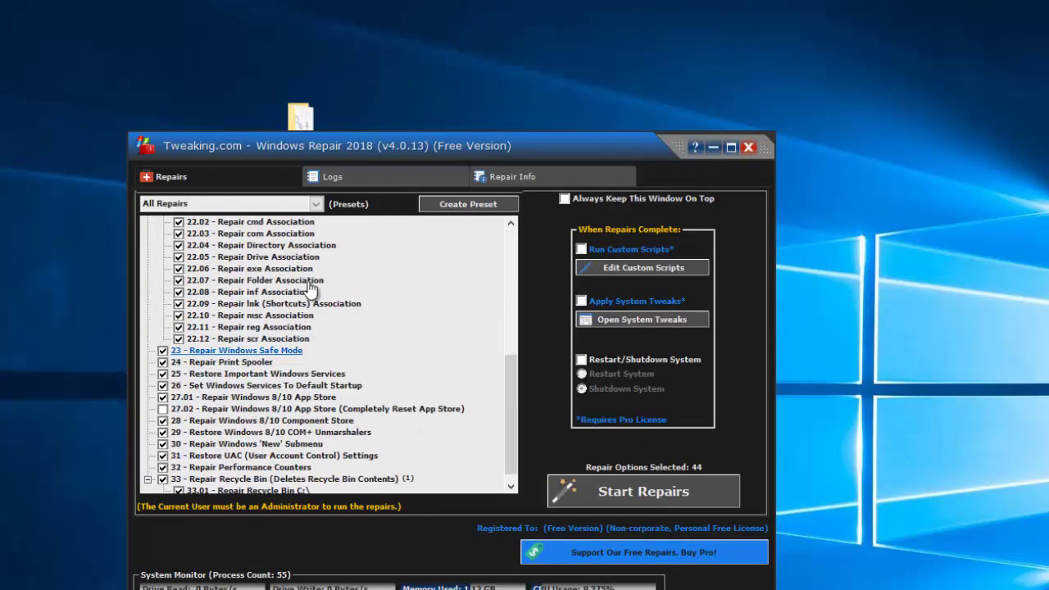
pyautogui.scroll(10, 345, 459)
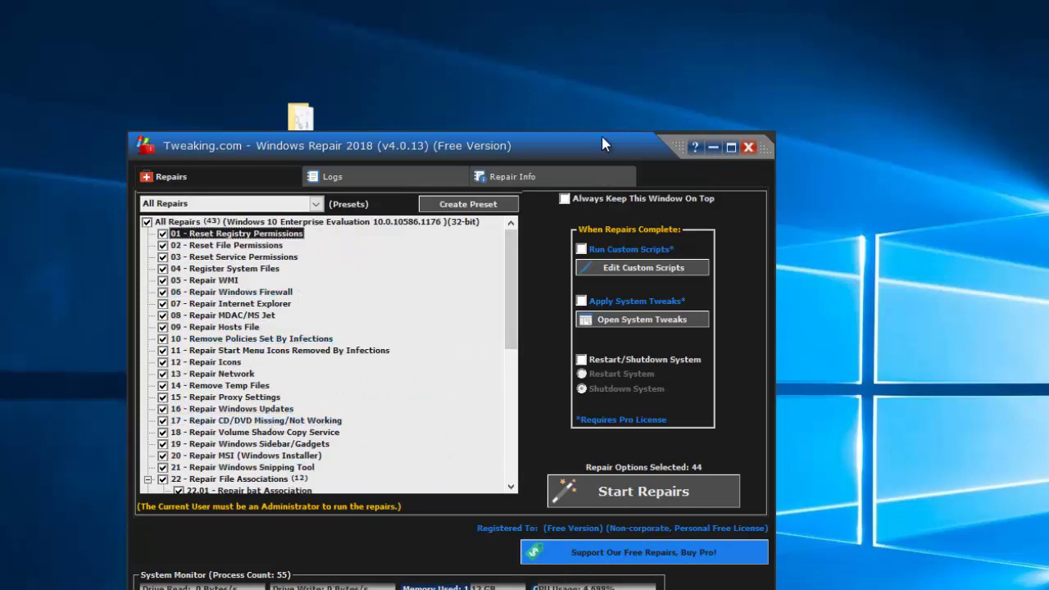
# - Reposition the repairs window, recheck the All Repairs list from start to end, and close it with the Thank You notice
pyautogui.moveTo(603, 137); pyautogui.dragTo(598, 105)
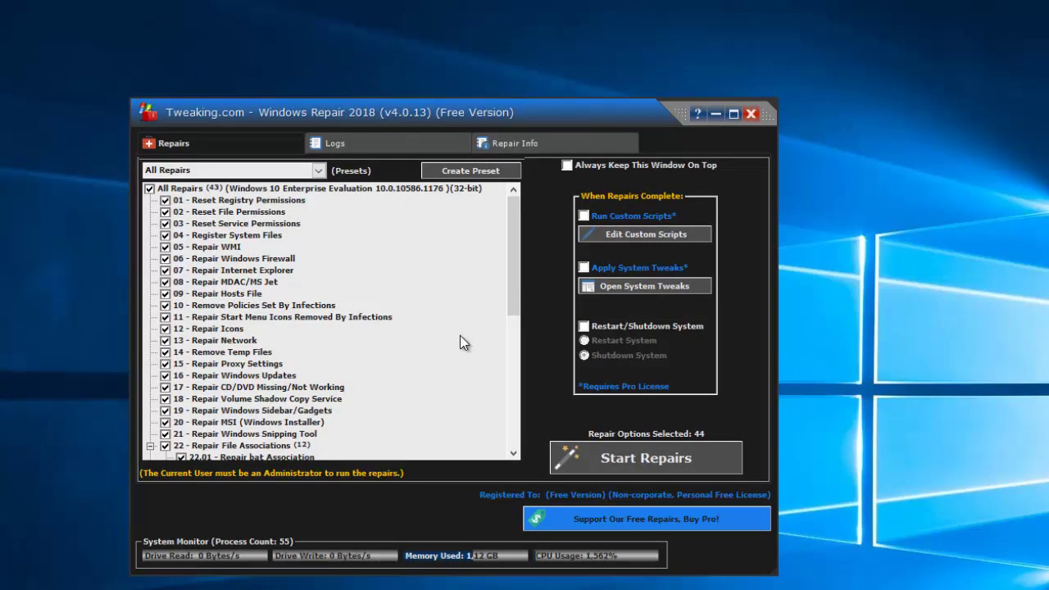
pyautogui.scroll(-7, 375, 333)
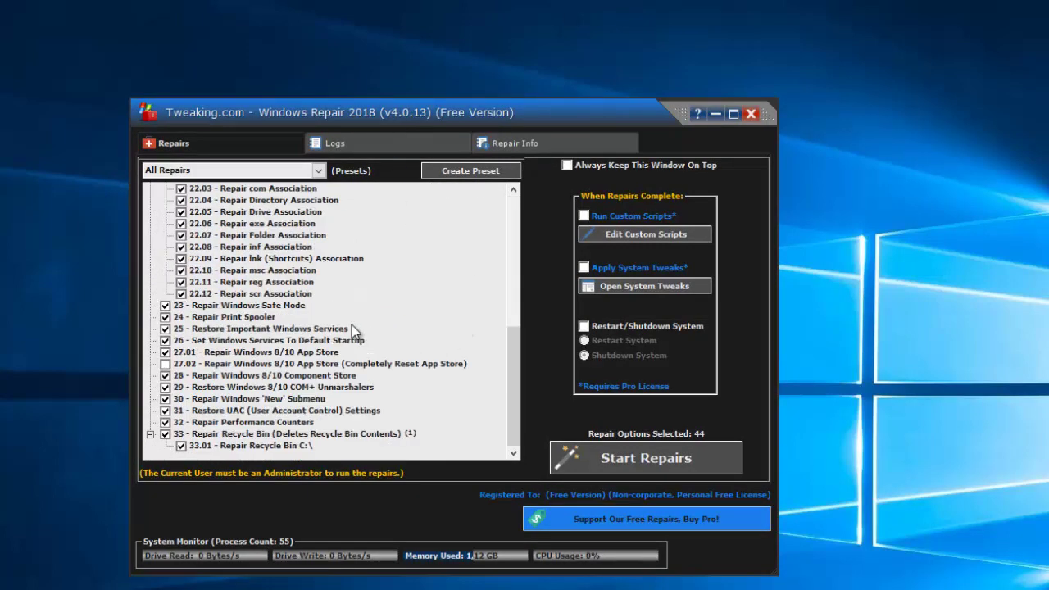
pyautogui.scroll(7, 352, 324)
pyautogui.scroll(-7, 228, 288)
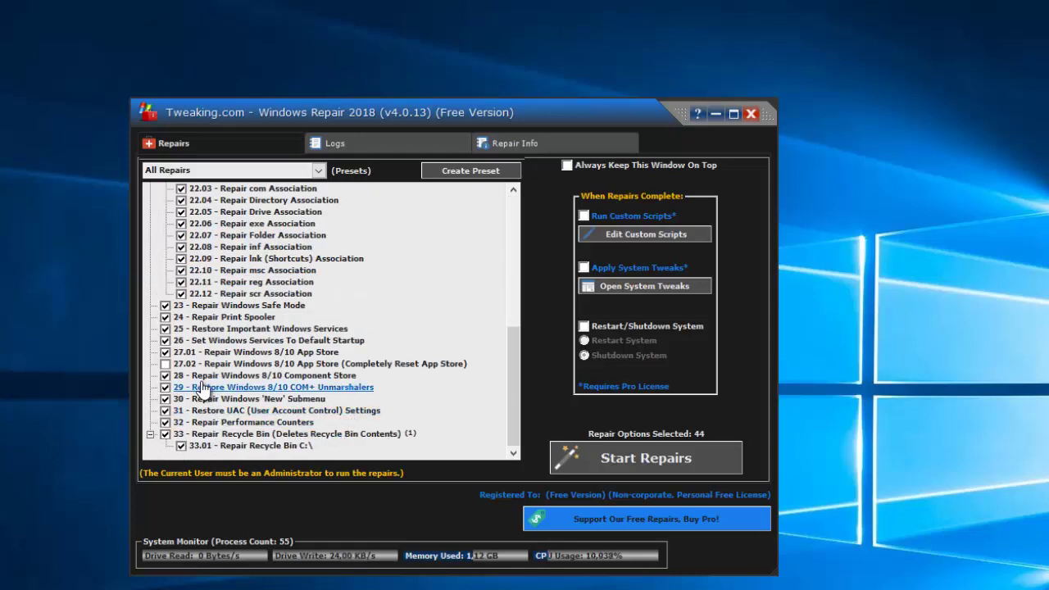
pyautogui.scroll(7, 328, 357)
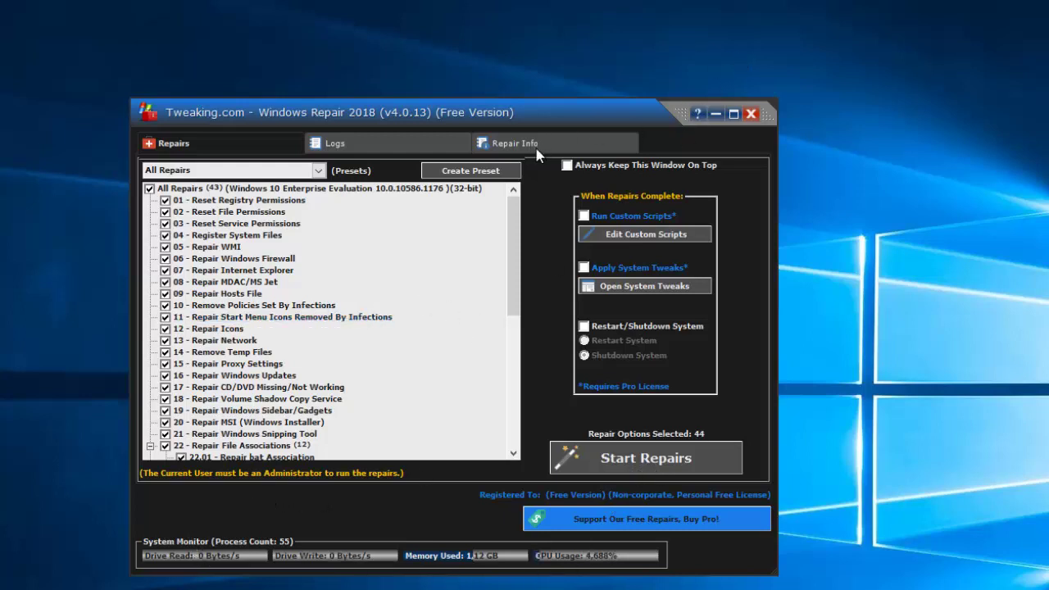
pyautogui.click(750, 114)
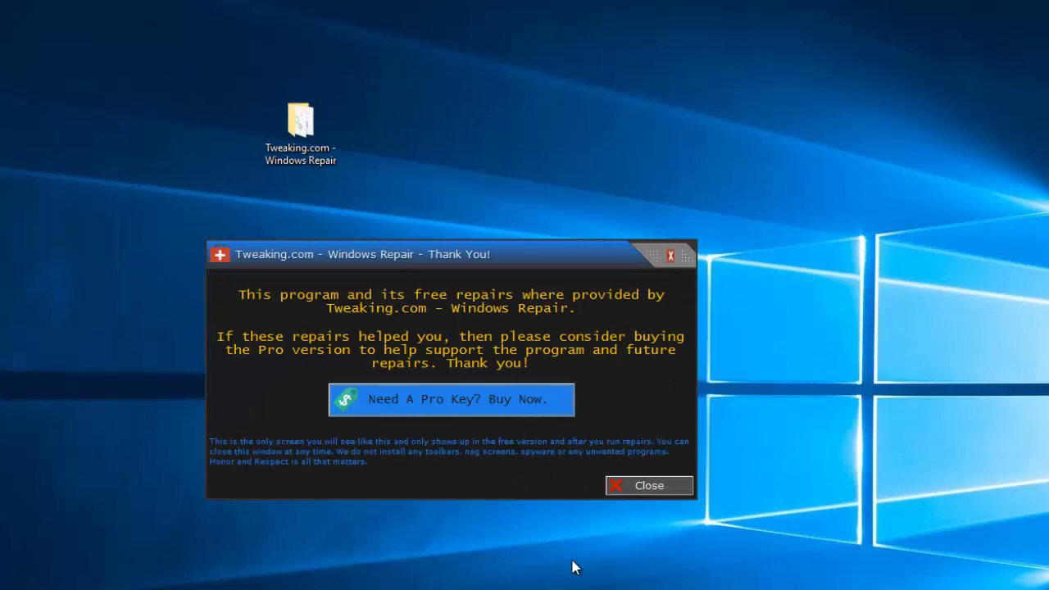
pyautogui.click(635, 488)
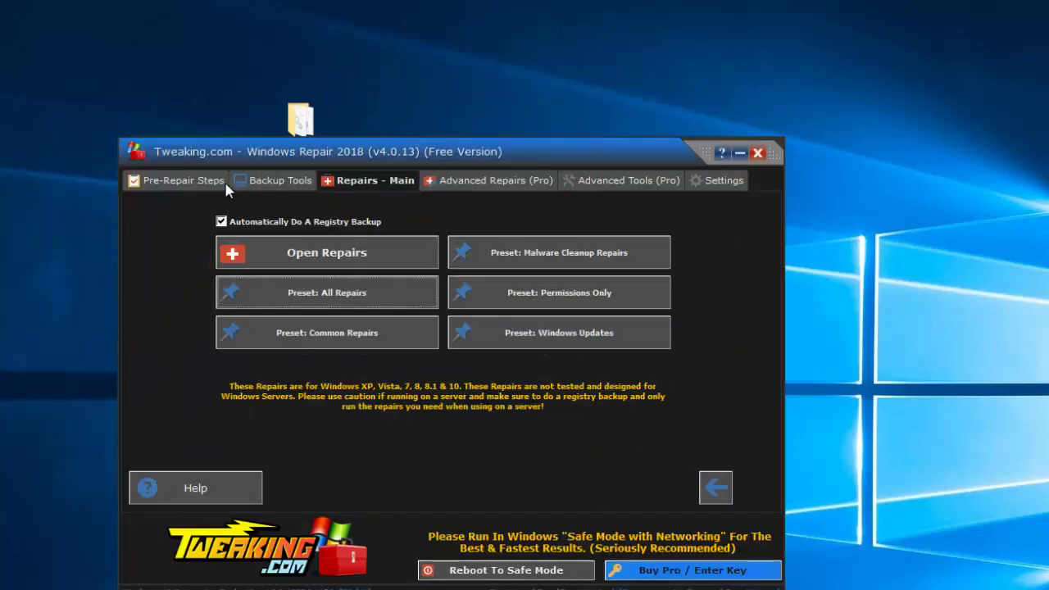
# - Look over pre-repair Steps 1 and 3, followed by the backup tools and the main repair presets
pyautogui.click(187, 181)
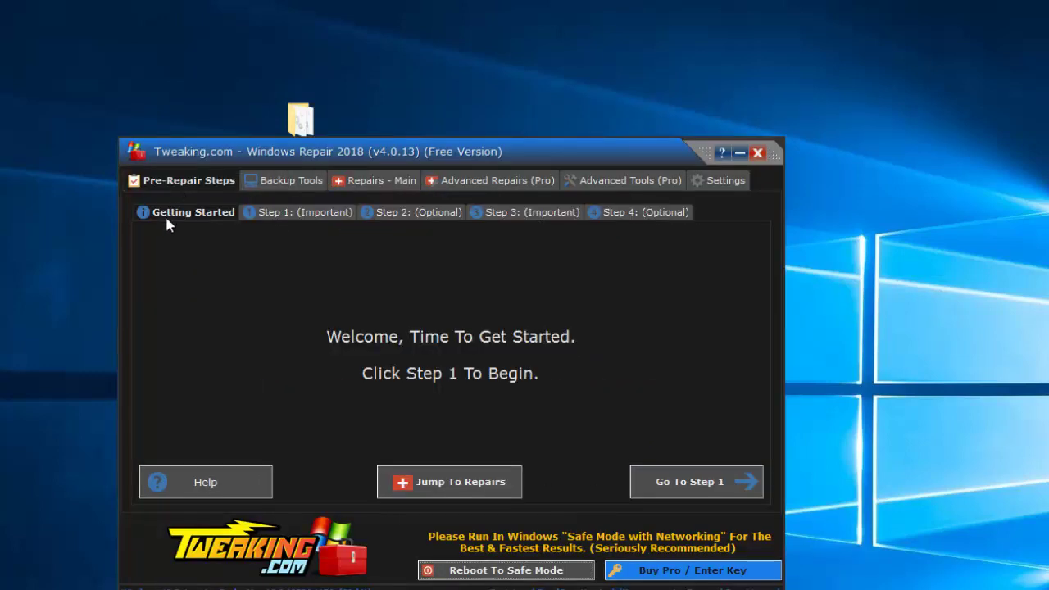
pyautogui.click(718, 480)
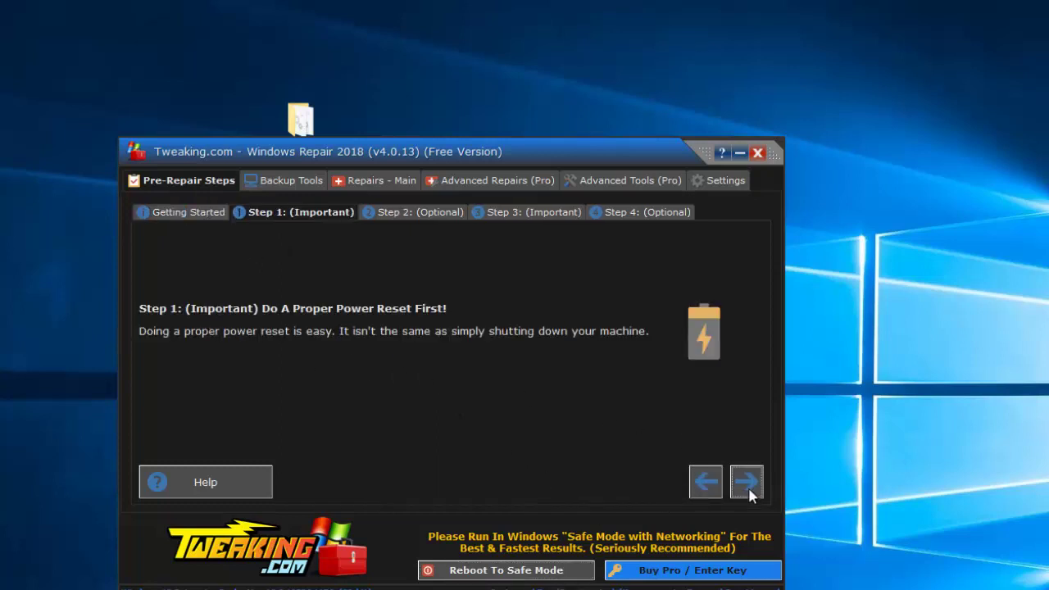
pyautogui.click(544, 214)
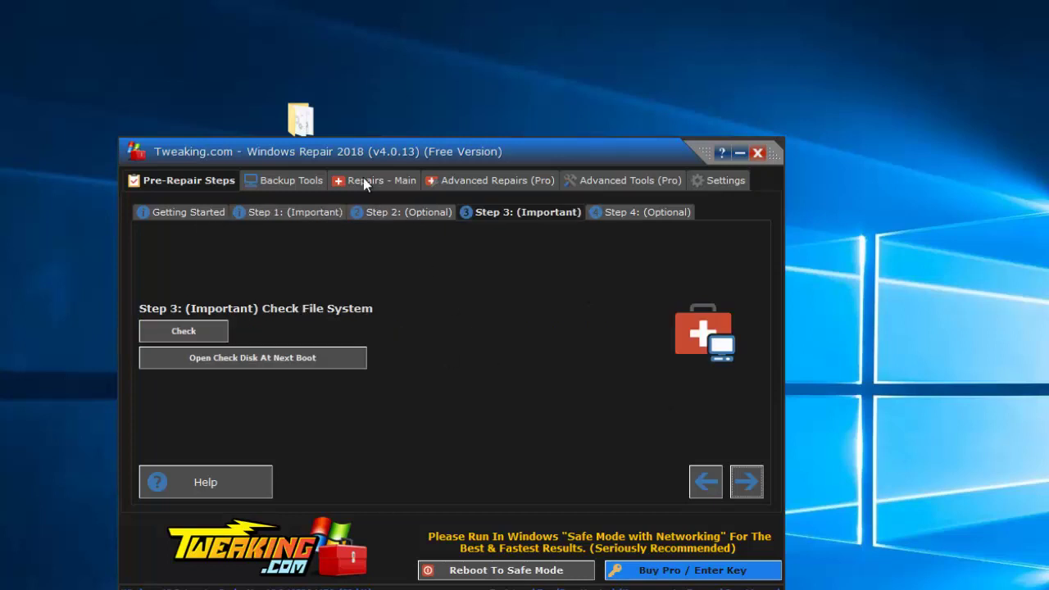
pyautogui.click(306, 182)
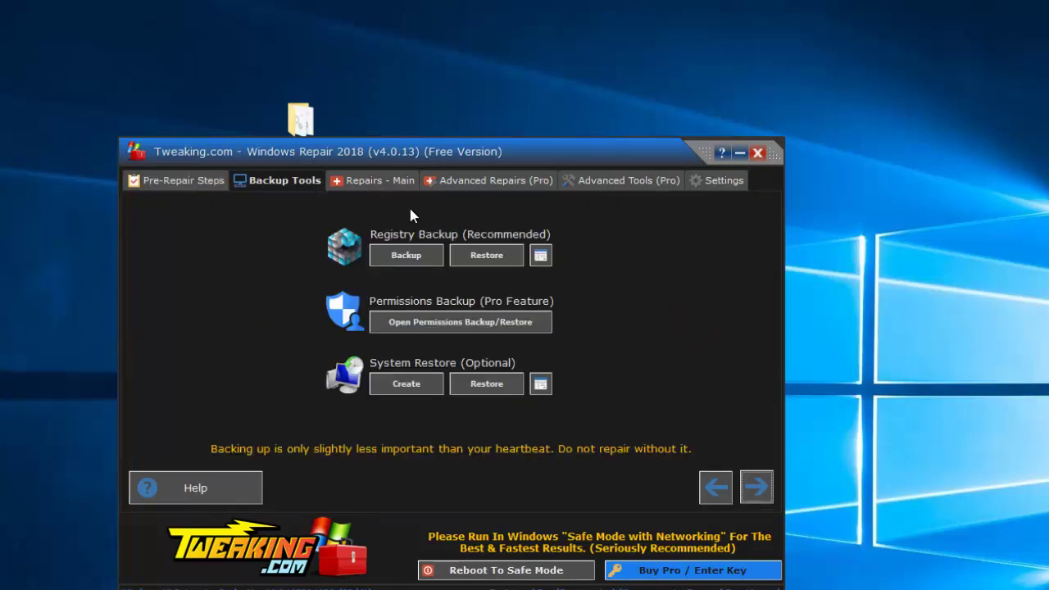
pyautogui.click(379, 186)
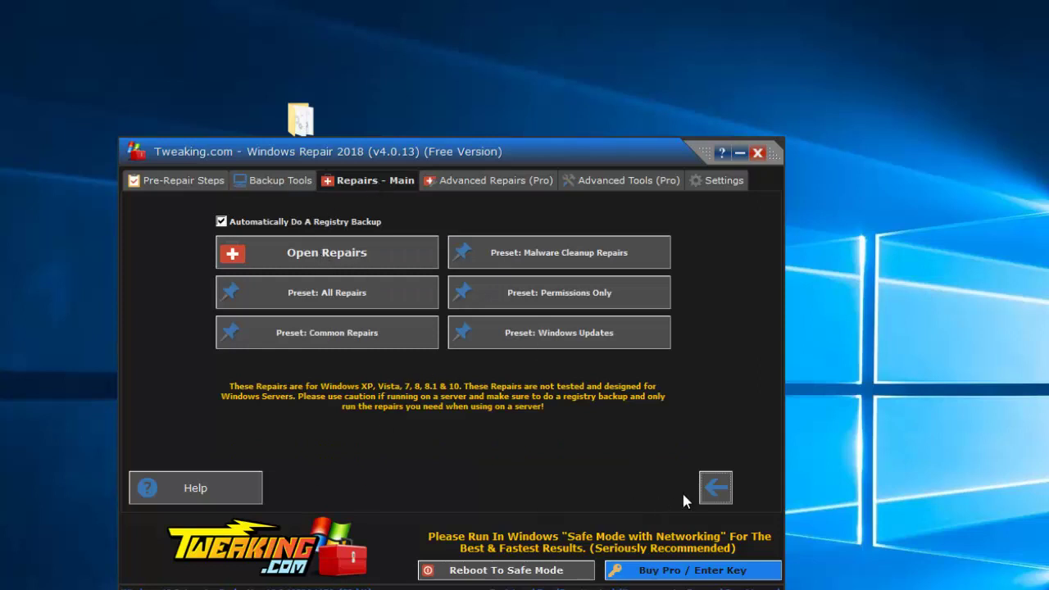
# - Review the pre-repair steps again, covering the Pre-Scan, Check File System, System File Check and the power reset advice
pyautogui.click(184, 183)
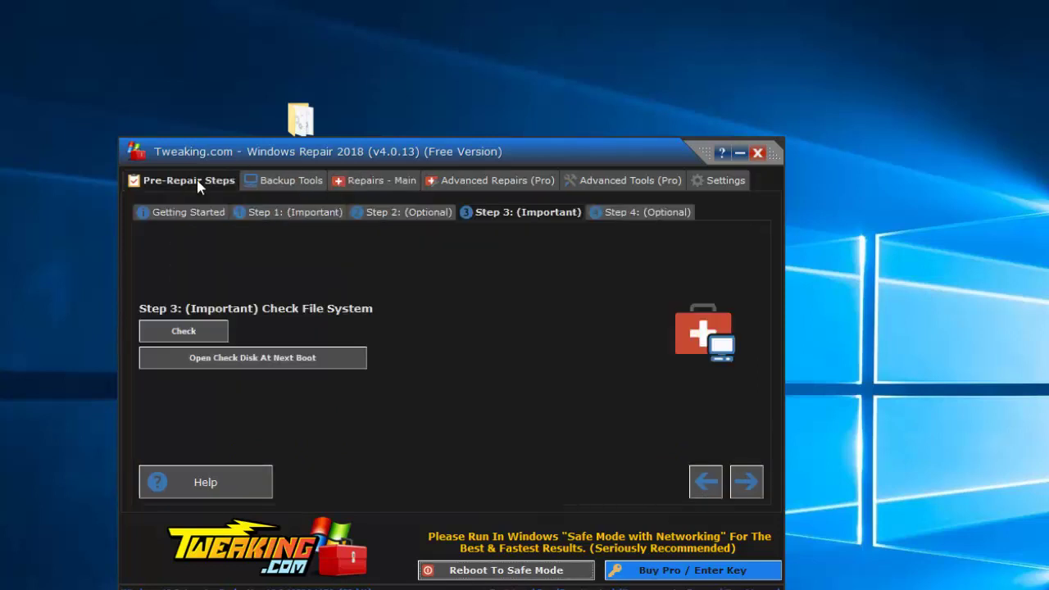
pyautogui.click(411, 215)
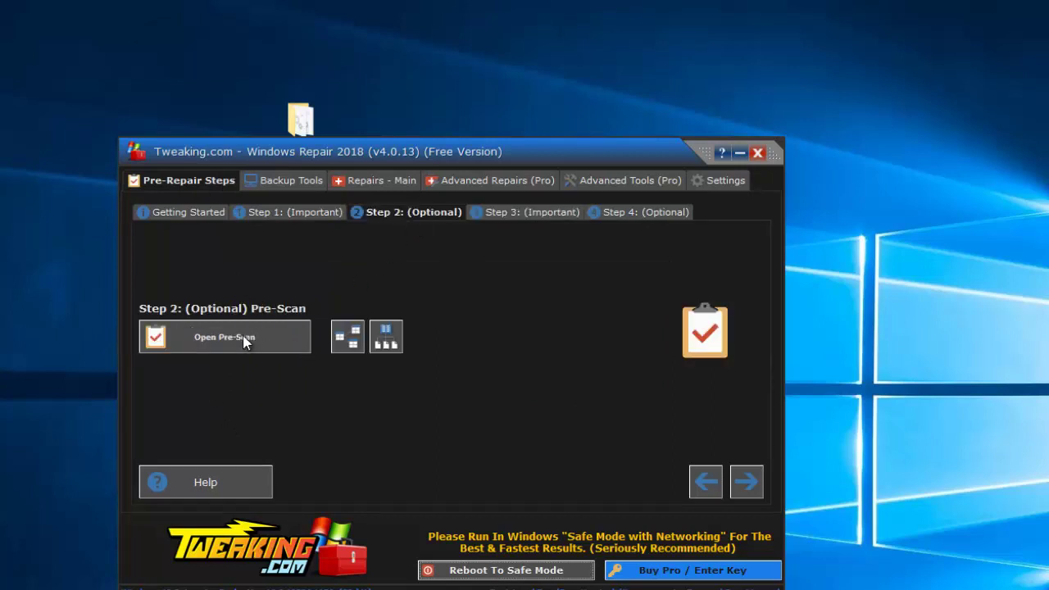
pyautogui.click(517, 215)
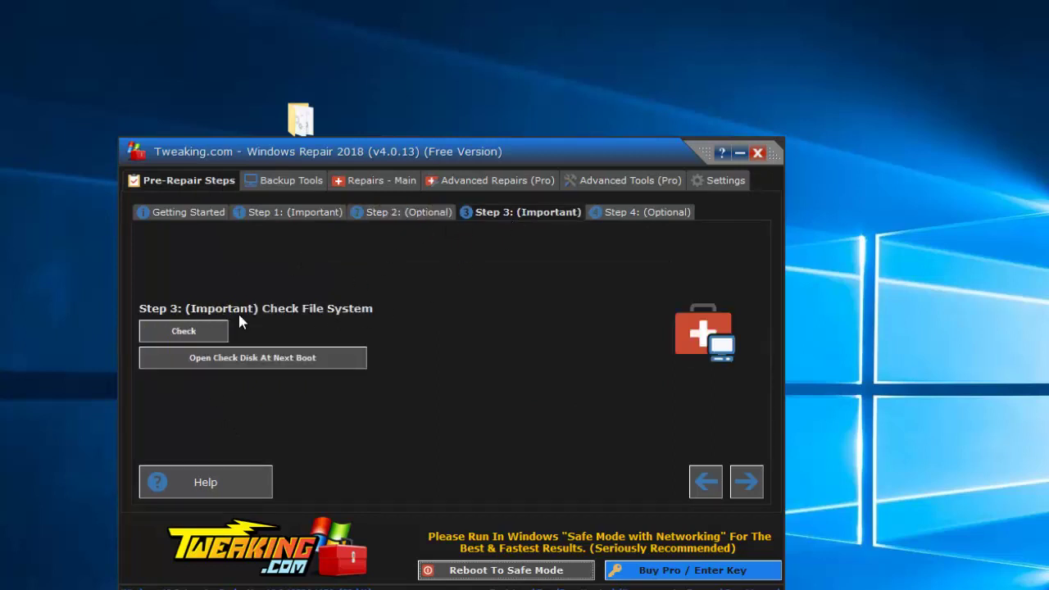
pyautogui.click(594, 215)
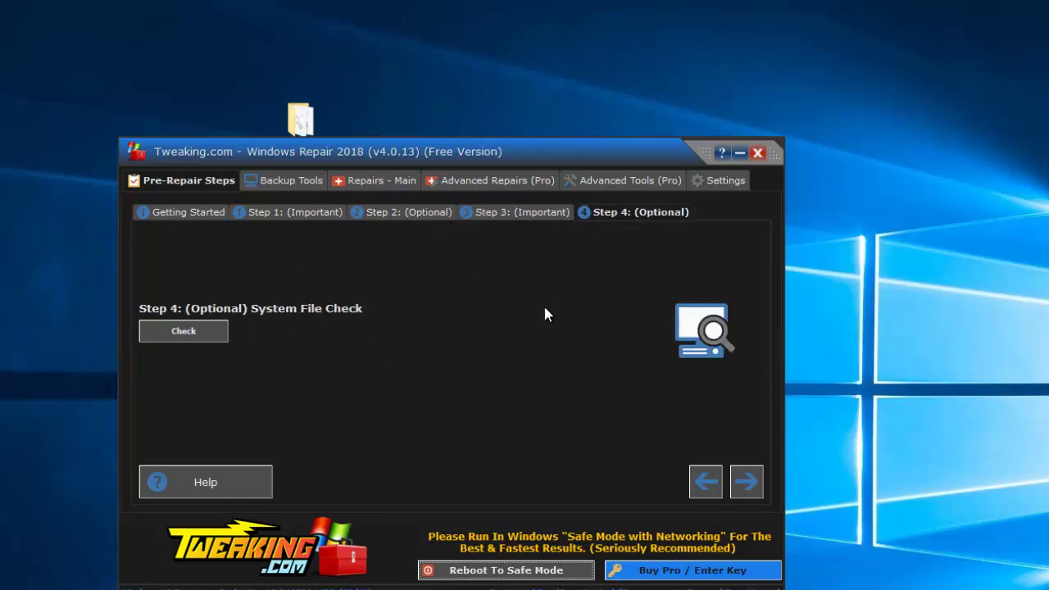
pyautogui.click(301, 215)
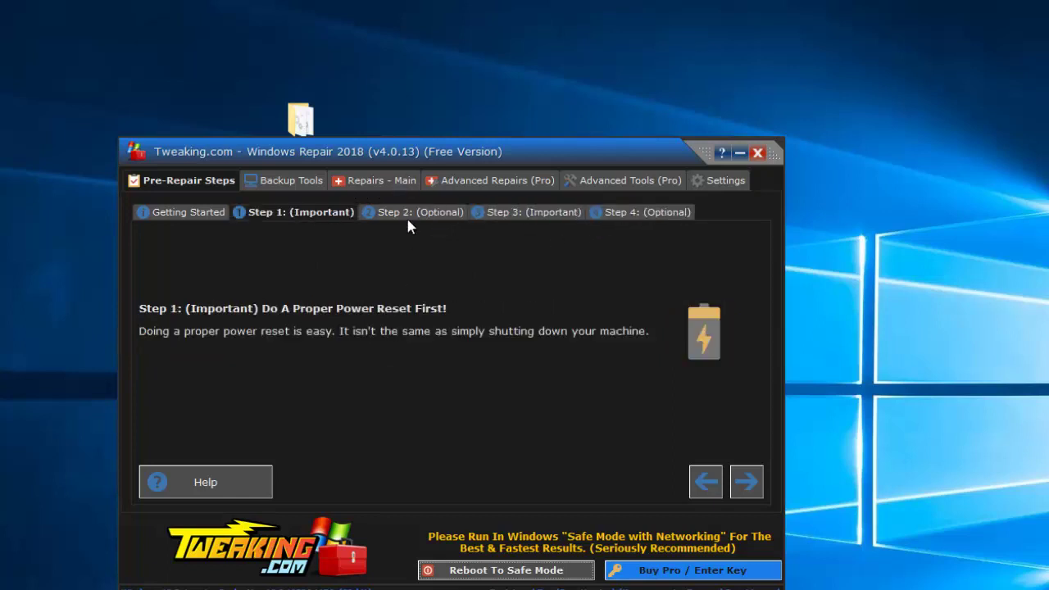
# - Open the optional Pre-Scan of Step 2, start the scan, check its Windows Packages Files section, and close it
pyautogui.click(412, 215)
pyautogui.click(248, 340)
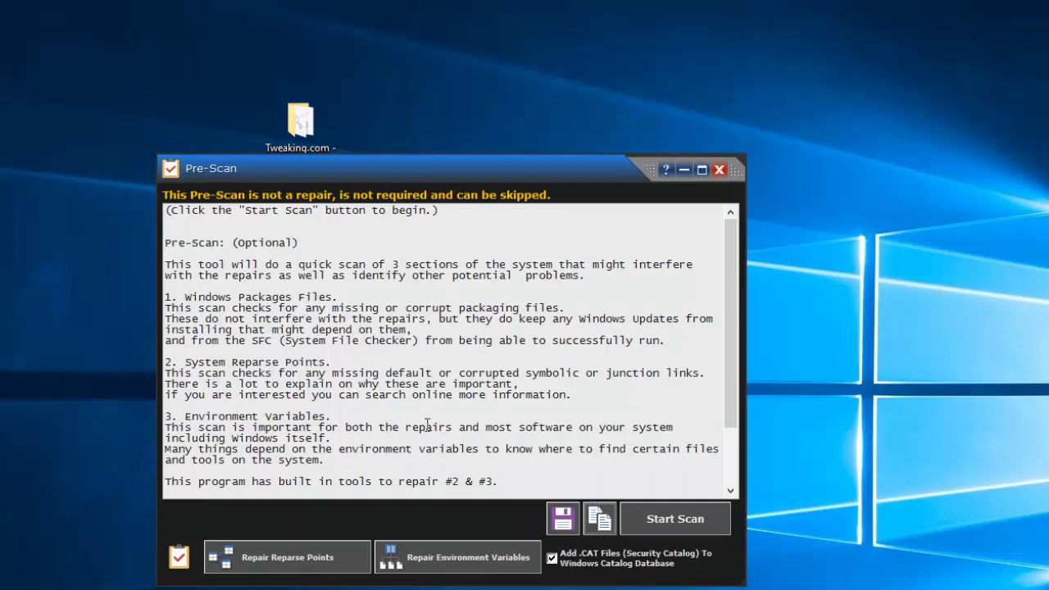
pyautogui.click(668, 519)
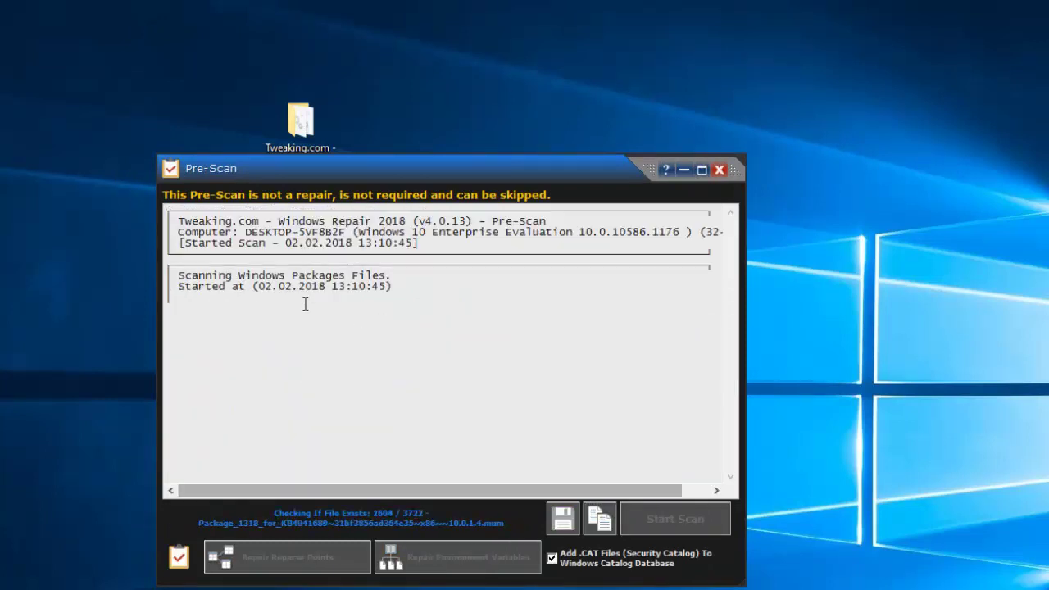
pyautogui.moveTo(238, 276); pyautogui.dragTo(469, 295)
pyautogui.click(472, 305)
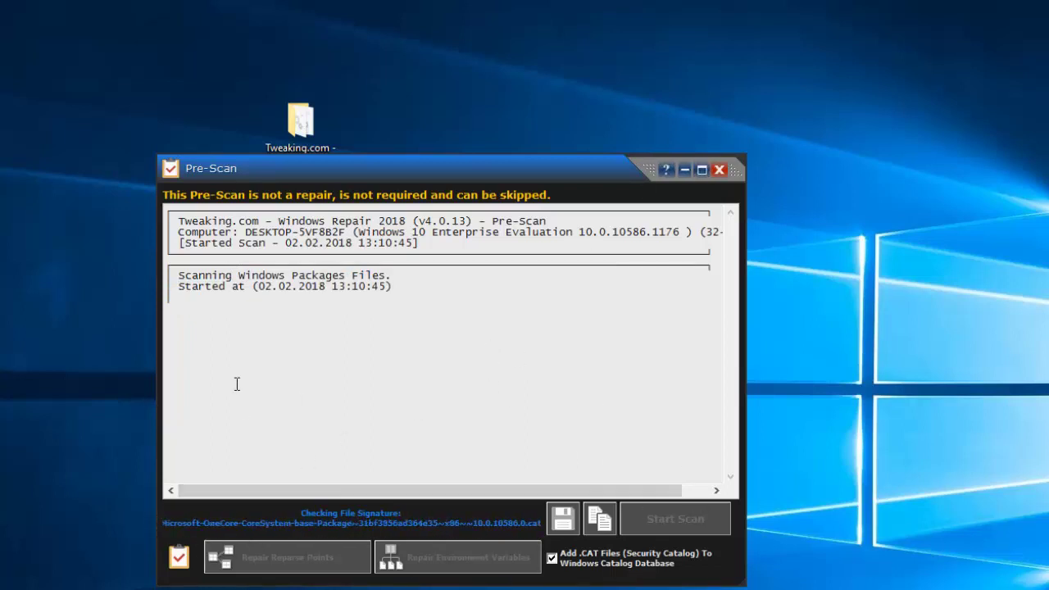
pyautogui.click(719, 170)
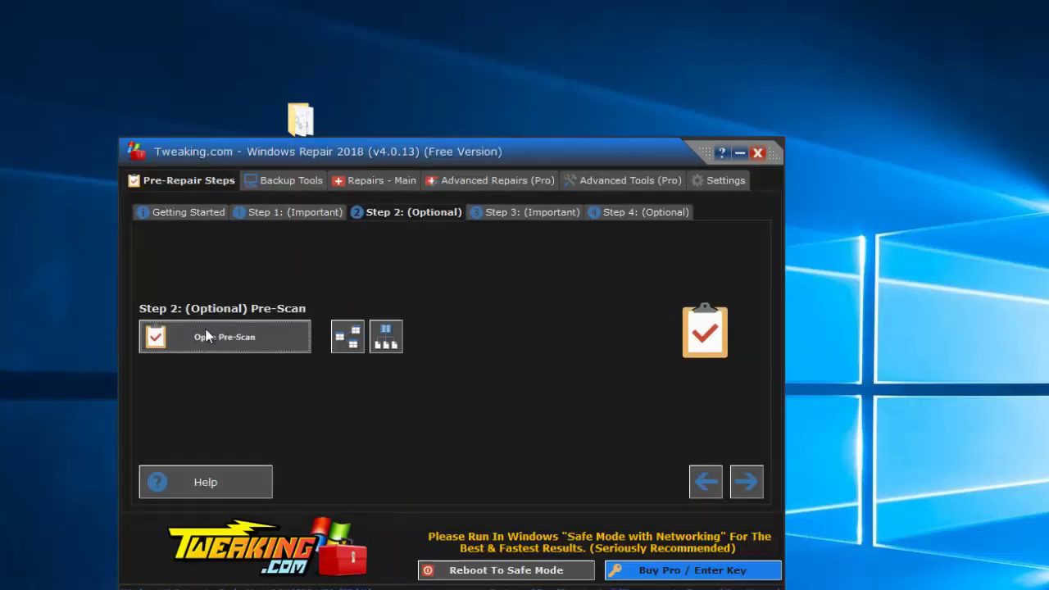
# - Revisit the backup tools and pre-repair steps, and return to the main repairs page
pyautogui.click(262, 178)
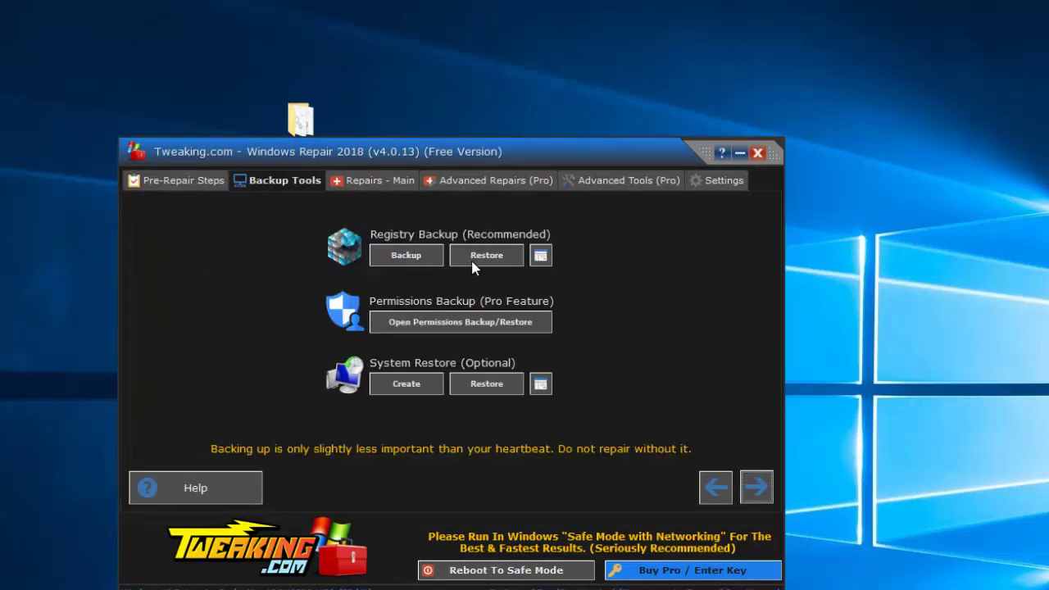
pyautogui.click(168, 181)
pyautogui.click(370, 182)
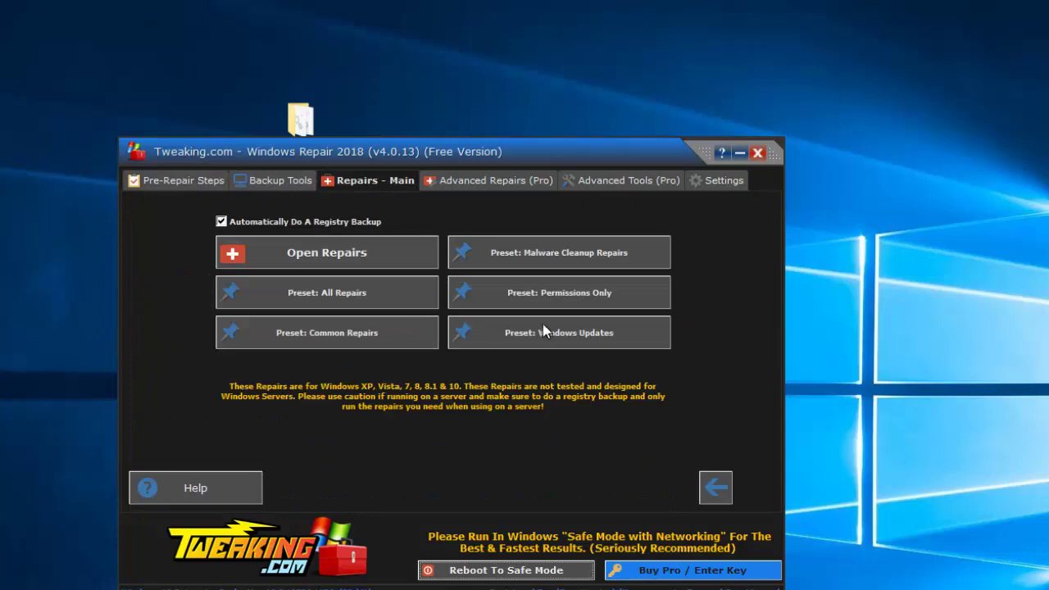
# - Start the repairs with the All Repairs preset after reviewing its list, and briefly minimize and restore the running repair window
pyautogui.click(271, 295)
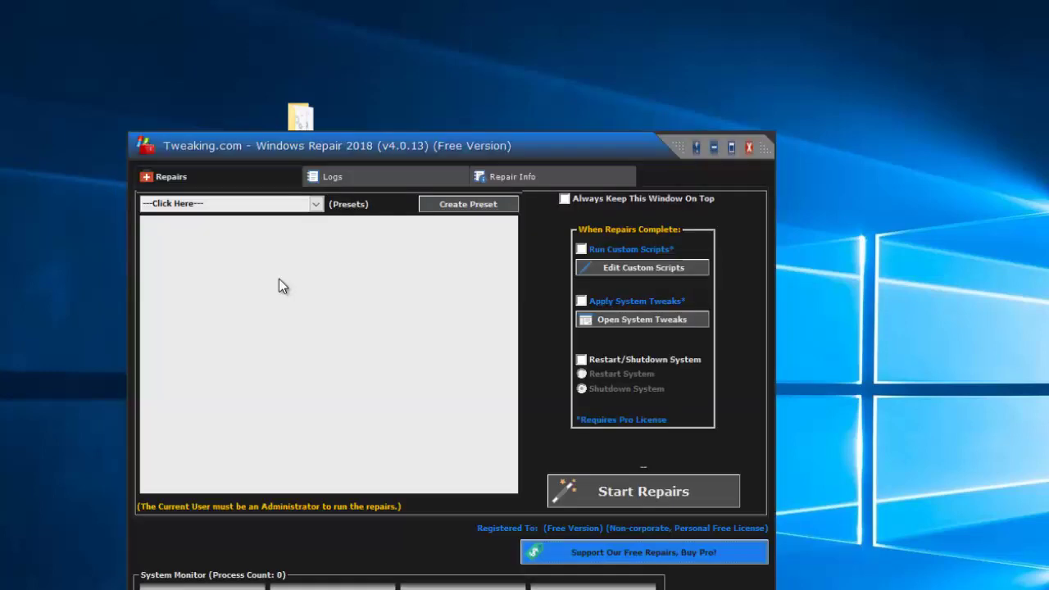
pyautogui.scroll(-8, 246, 246)
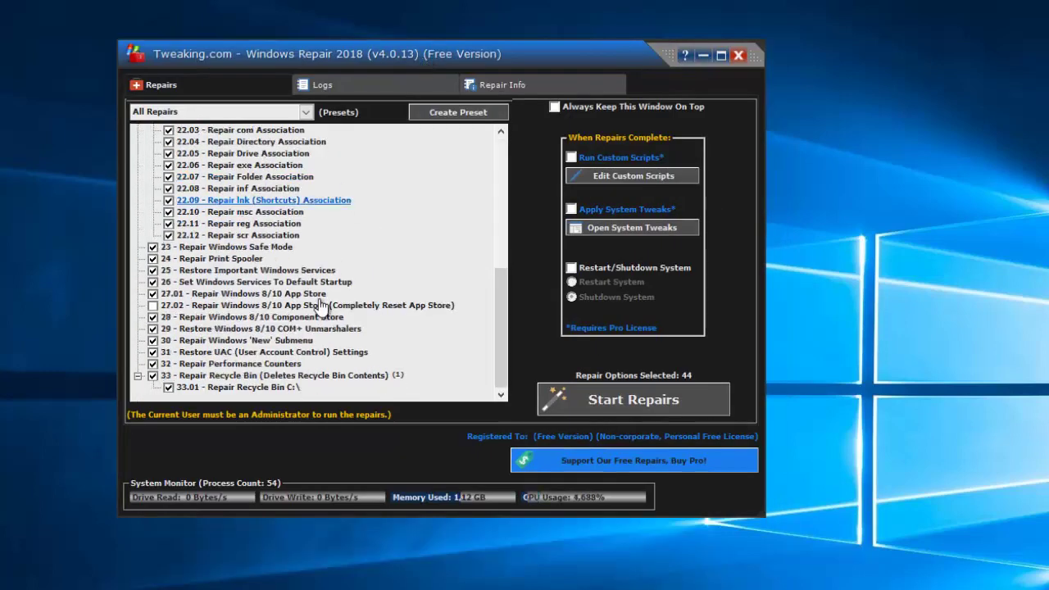
pyautogui.scroll(8, 246, 270)
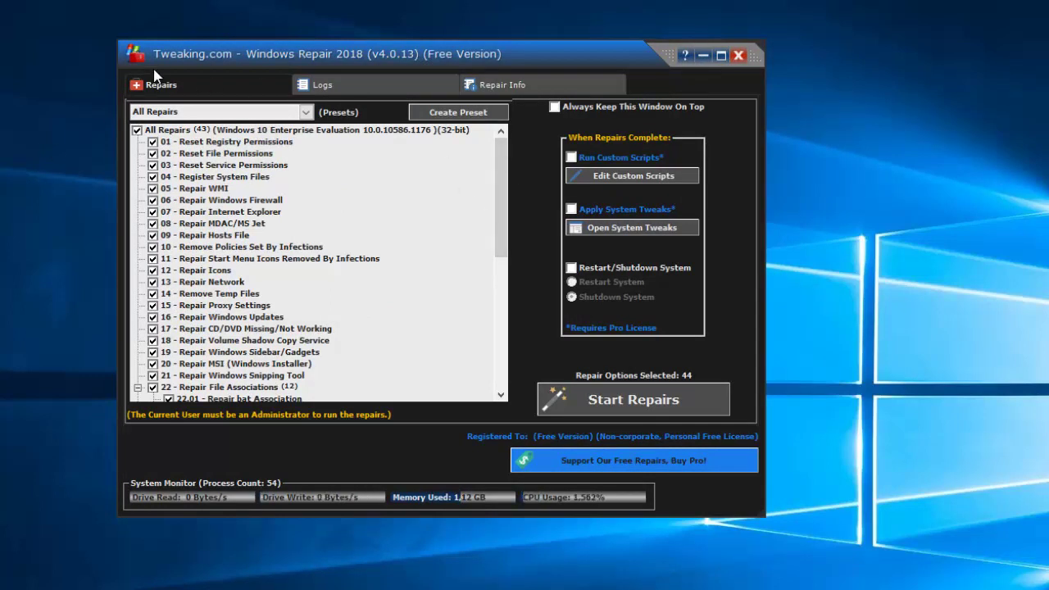
pyautogui.click(646, 399)
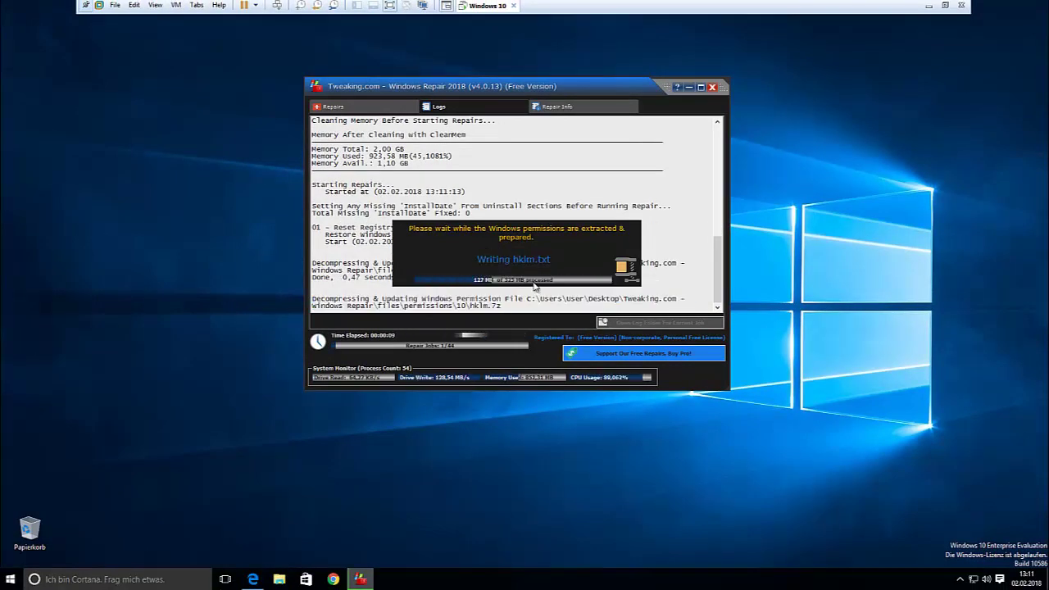
pyautogui.click(689, 87)
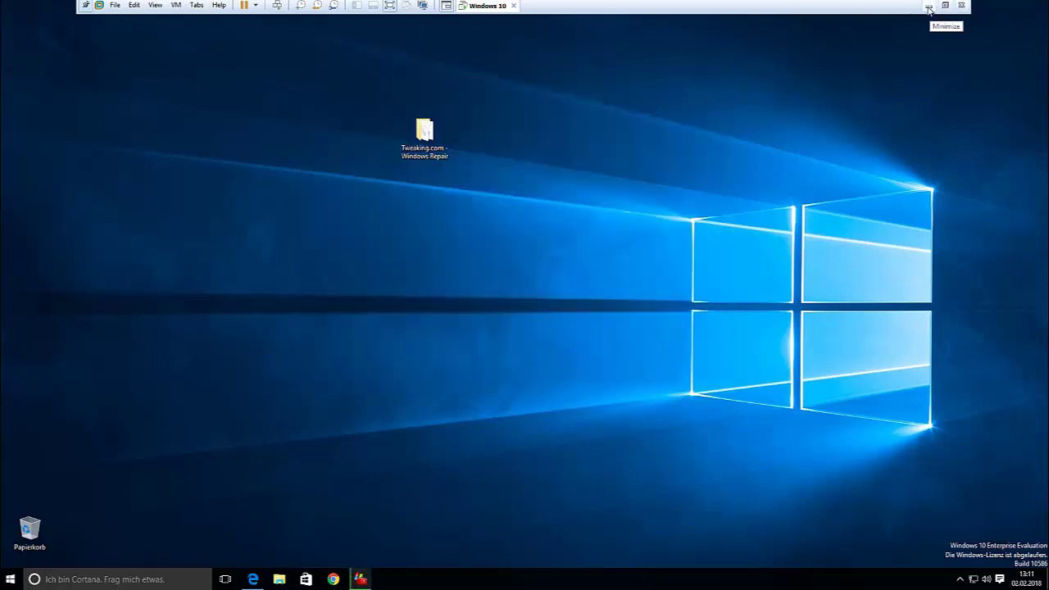
pyautogui.click(360, 579)
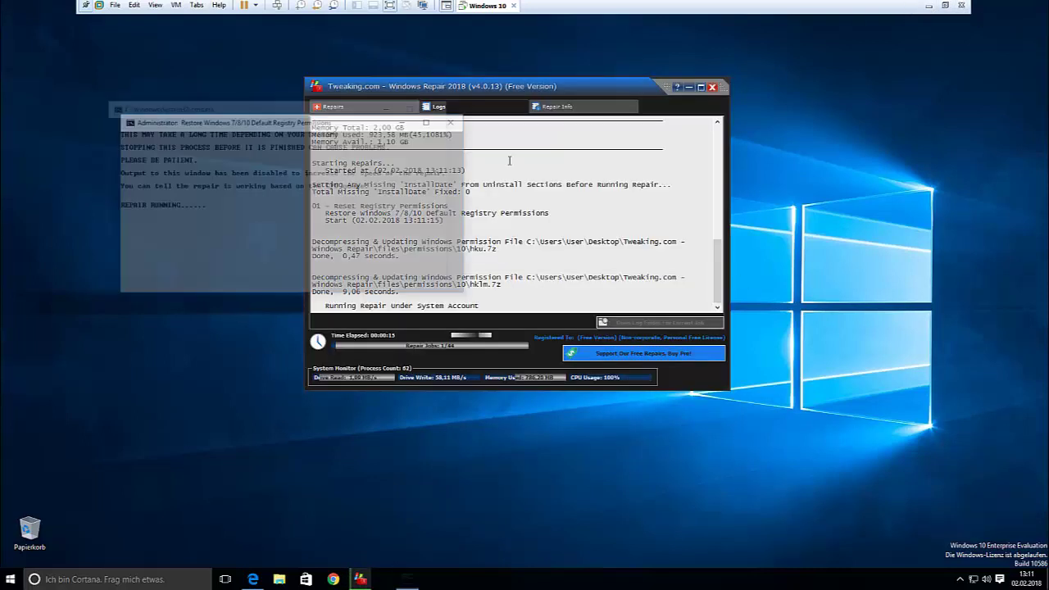